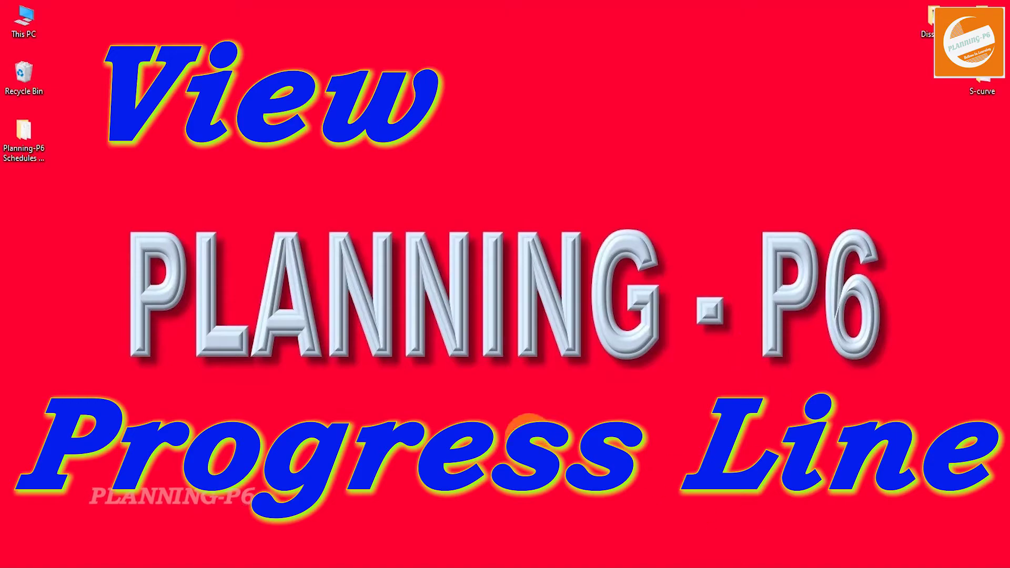
# Restore the P6 window and lower the grid splitter to show more activity rows.
pyautogui.moveTo(390, 564)
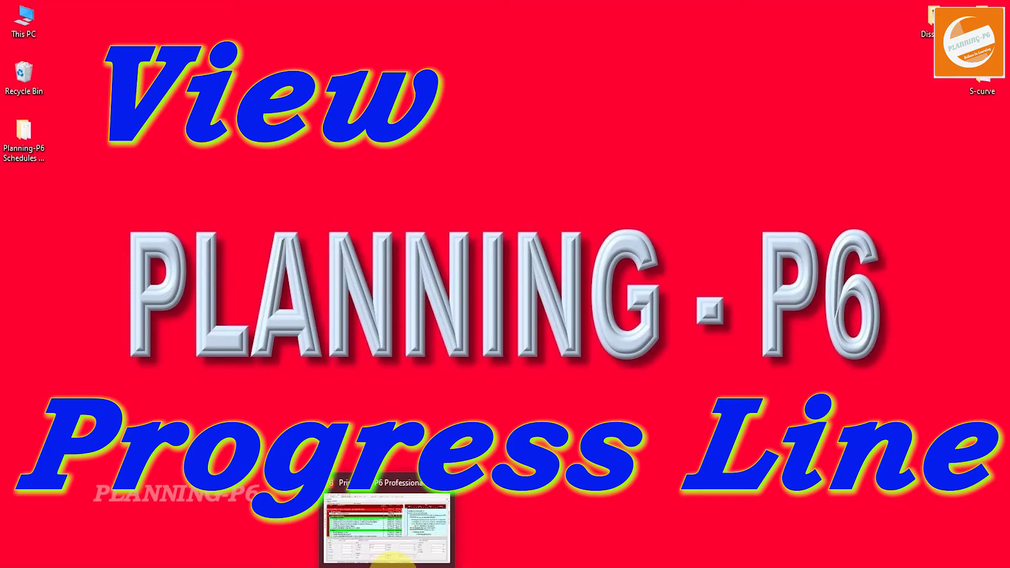
pyautogui.click(389, 558)
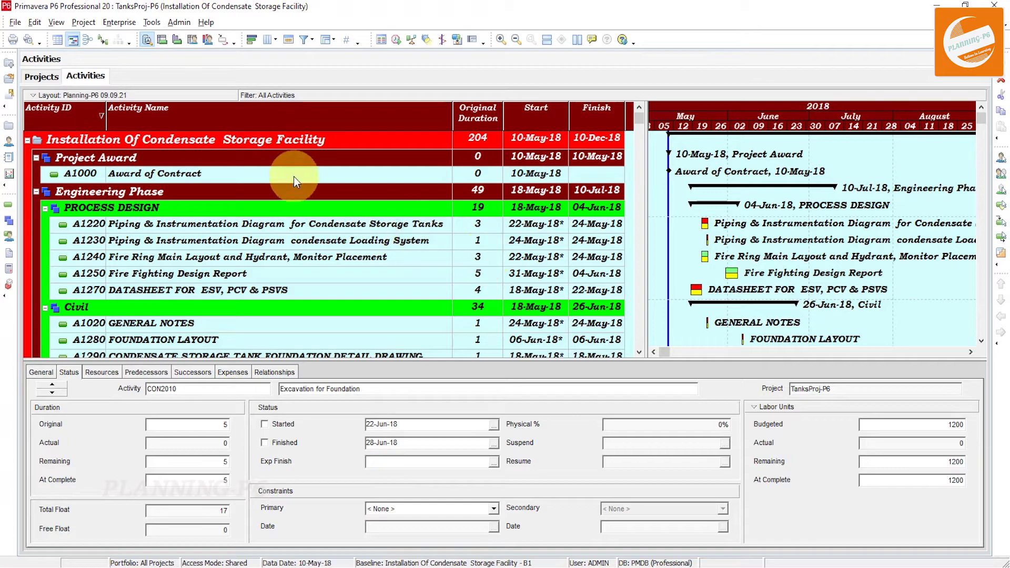
pyautogui.moveTo(372, 359); pyautogui.dragTo(368, 405)
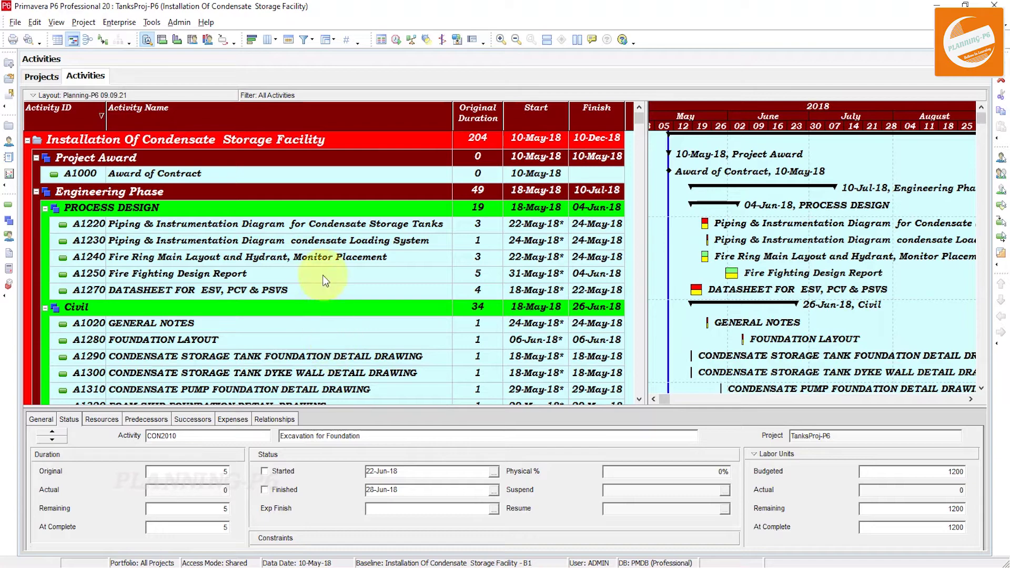
# Browse the full list of View menu options, then close the menu.
pyautogui.click(56, 23)
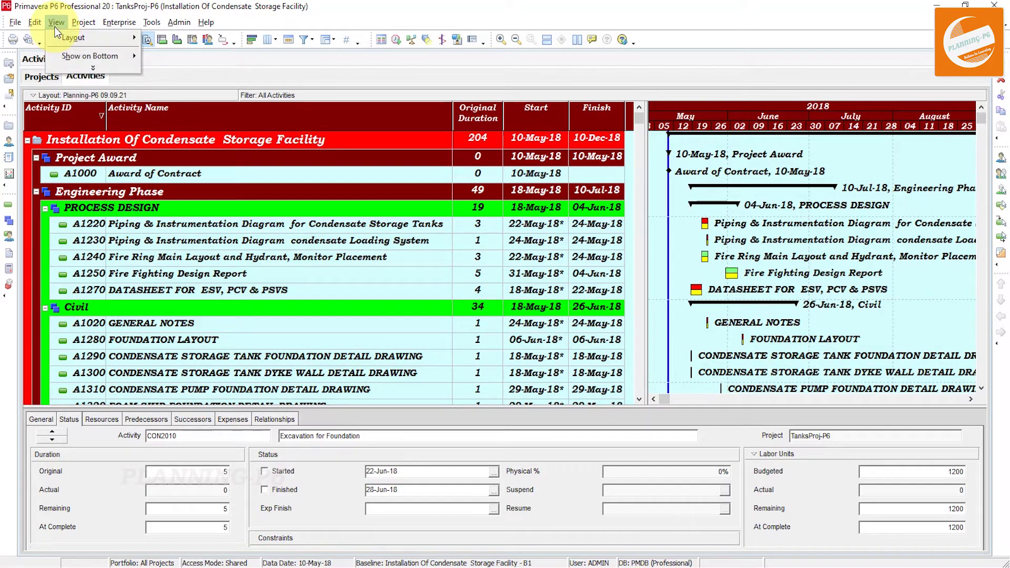
pyautogui.click(94, 72)
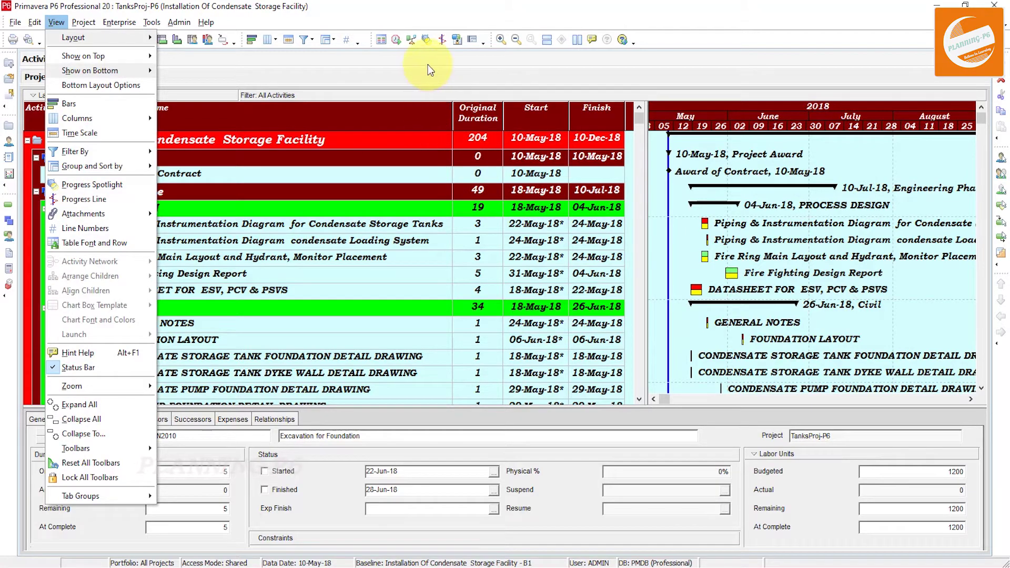
pyautogui.click(442, 42)
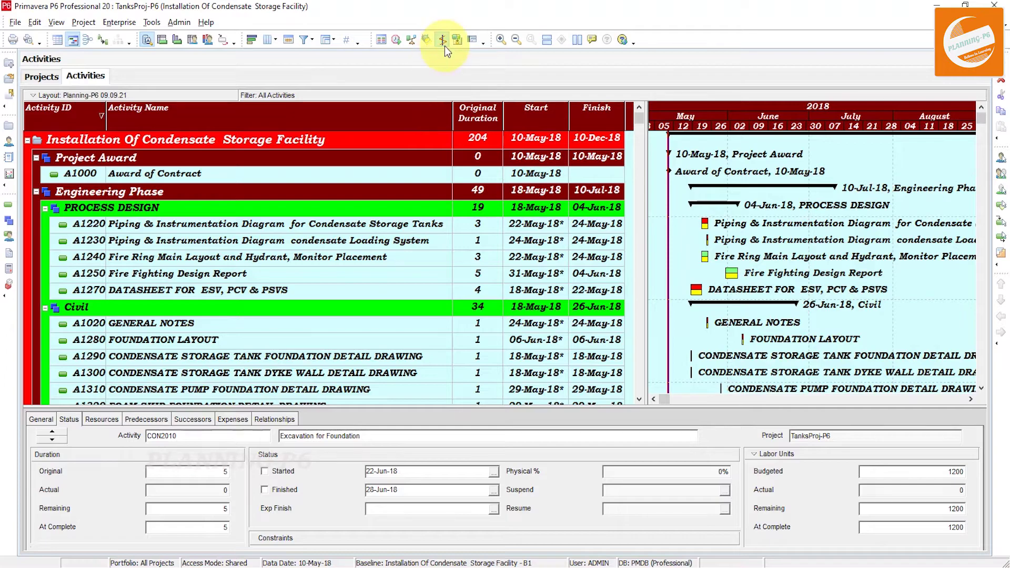
# Open and cancel the Schedule dialog without rescheduling, then toggle the Progress Line button.
pyautogui.click(394, 42)
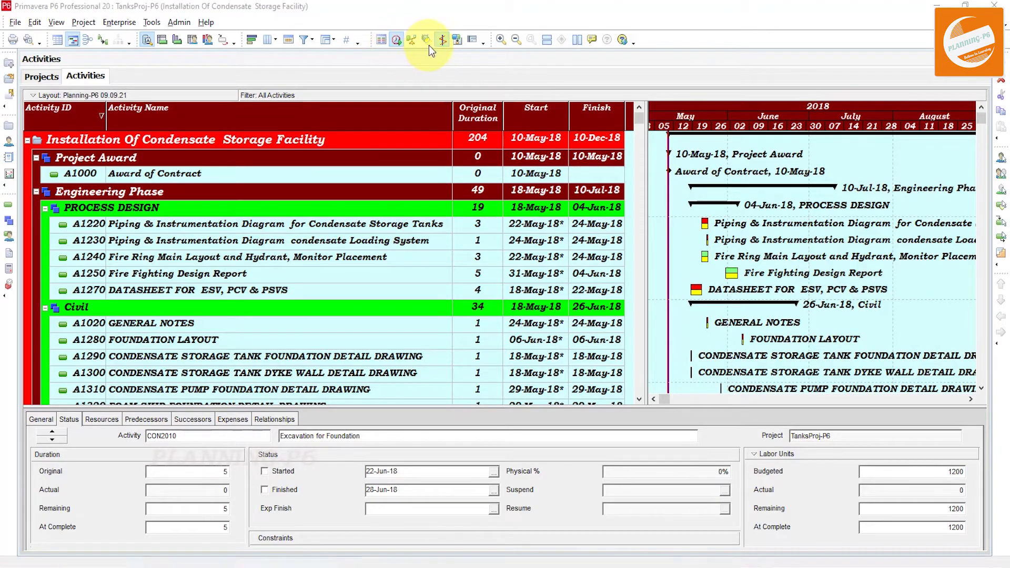
pyautogui.click(662, 192)
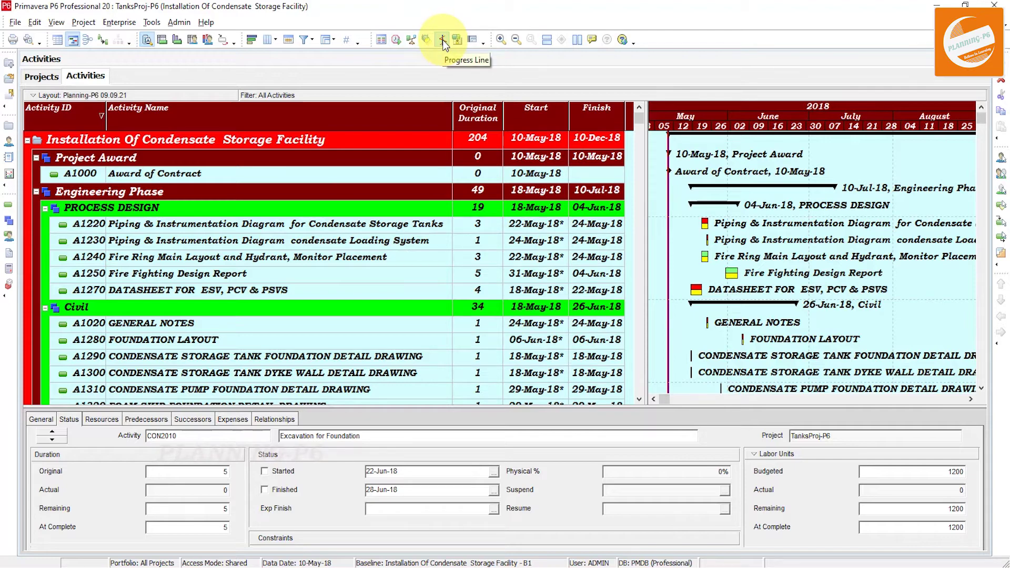
pyautogui.click(442, 40)
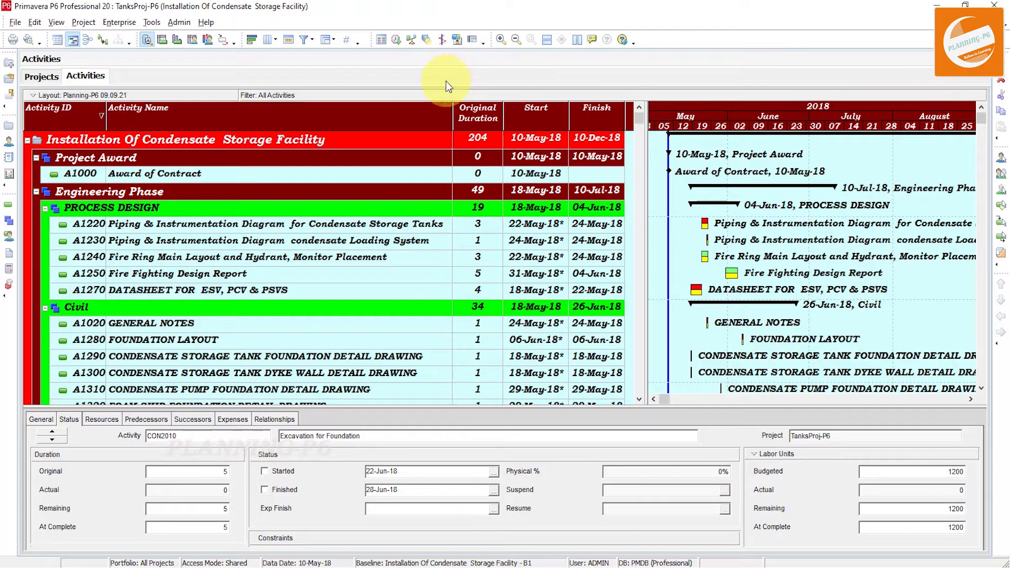
# Turn on the progress line and widen the Gantt chart to span May–September 2018.
pyautogui.click(482, 136)
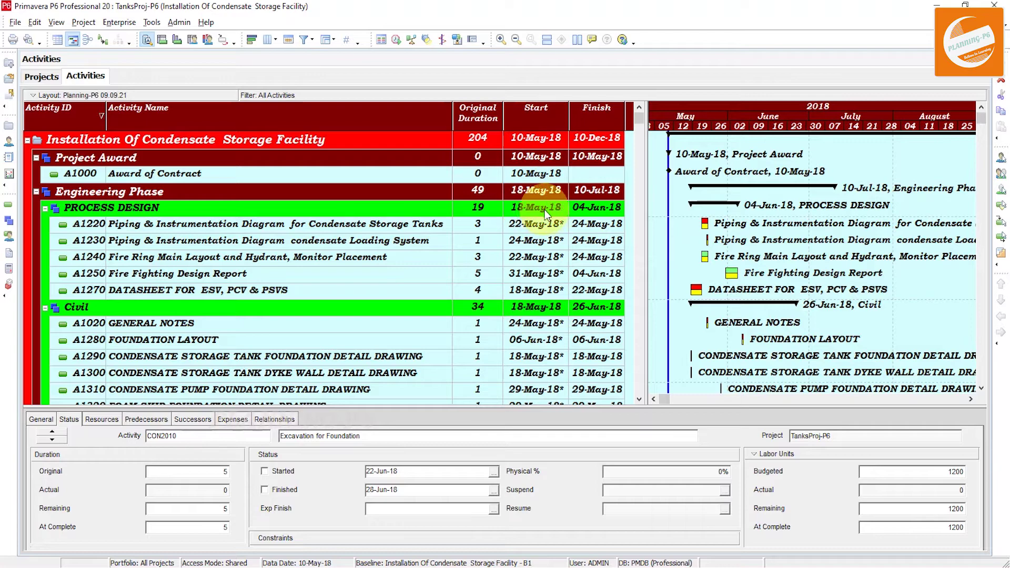
pyautogui.click(443, 42)
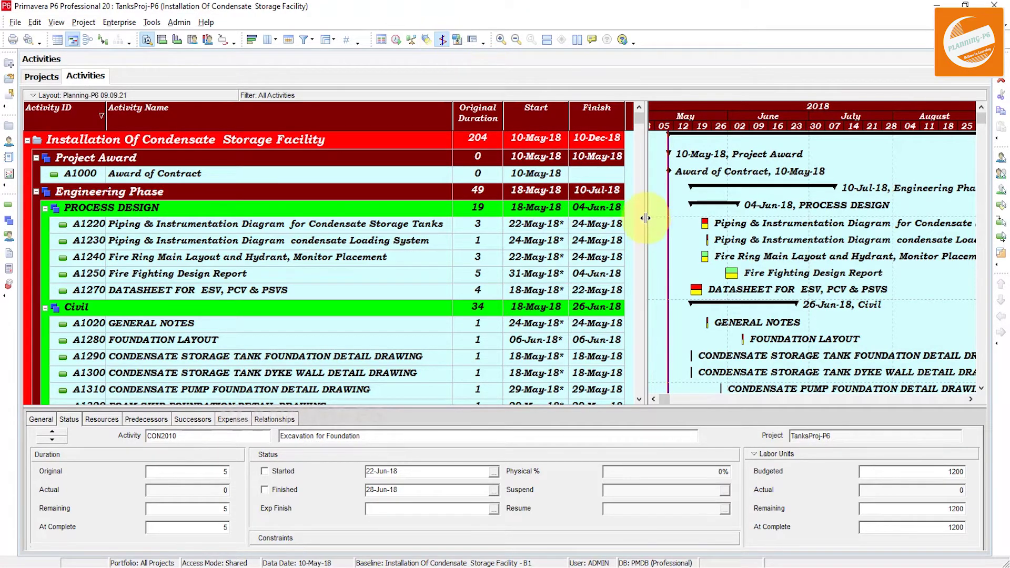
pyautogui.moveTo(645, 217); pyautogui.dragTo(557, 215)
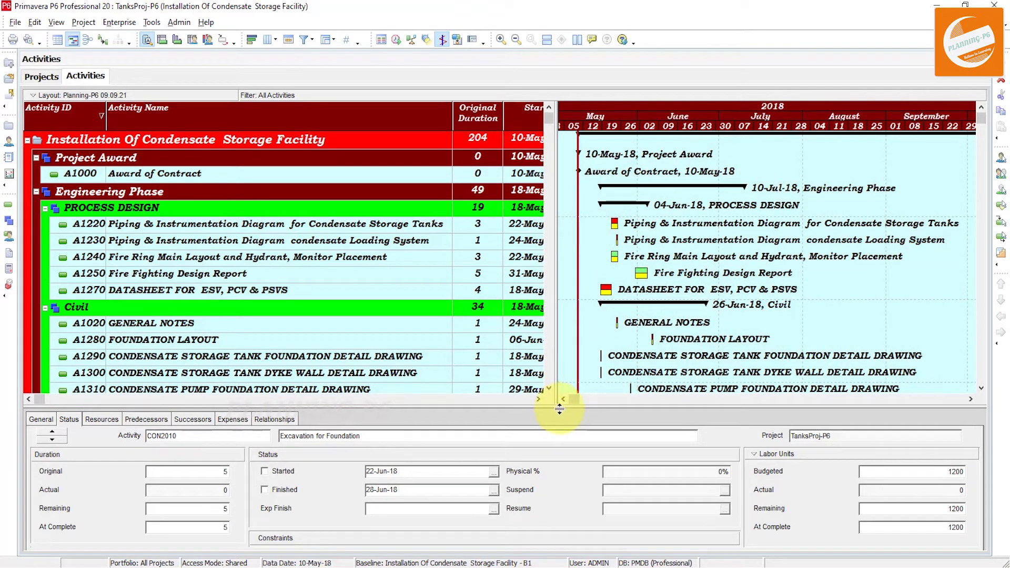
pyautogui.moveTo(557, 408); pyautogui.dragTo(559, 417)
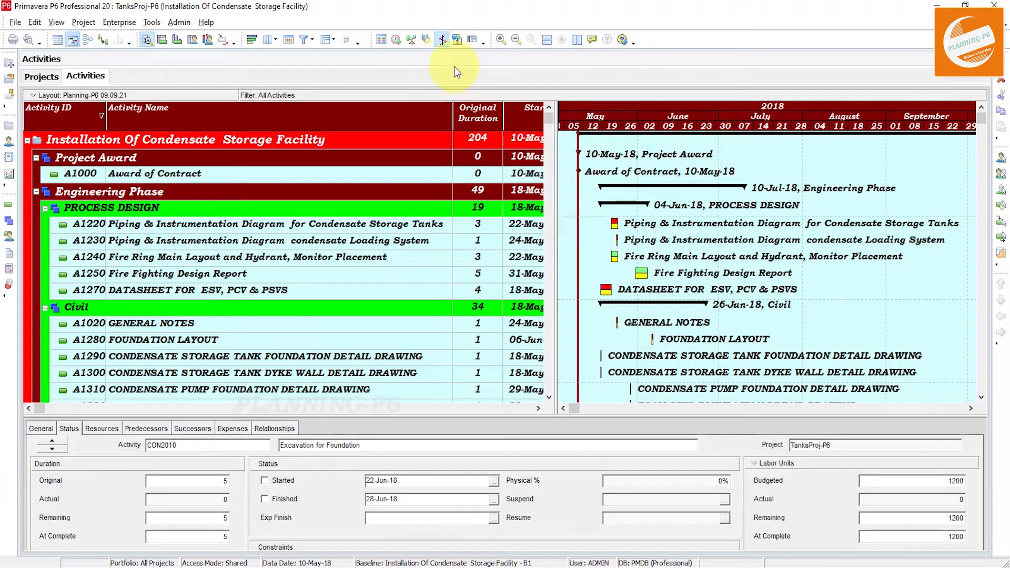
# Cancel the Schedule dialog, then mark A1000 Award of Contract as started and finished.
pyautogui.click(396, 50)
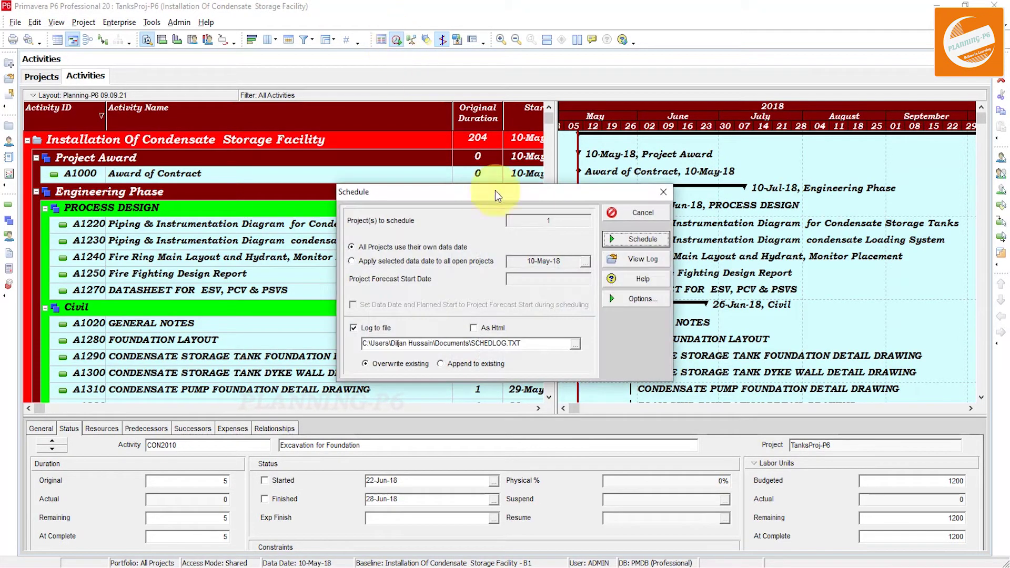
pyautogui.click(447, 264)
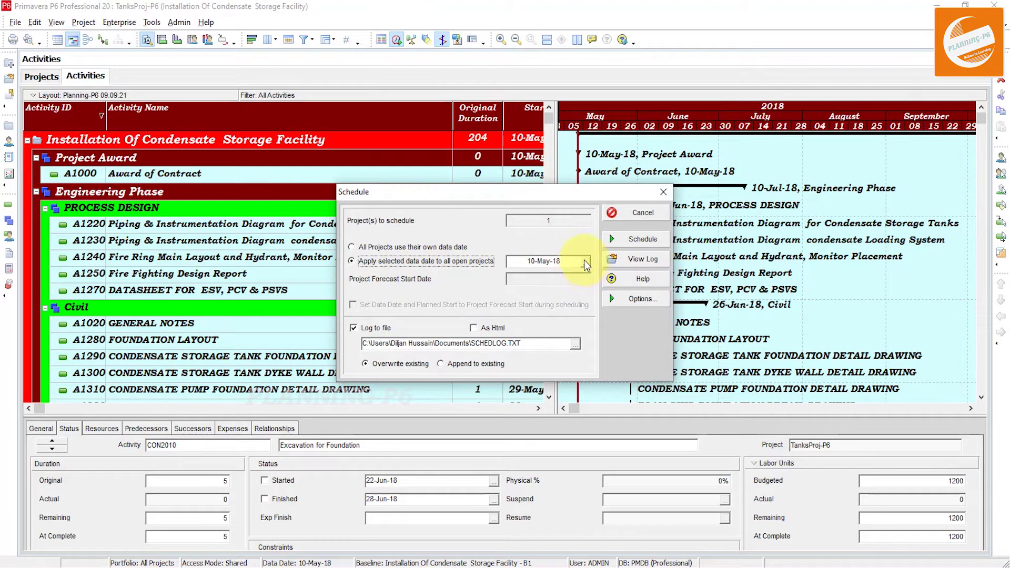
pyautogui.click(633, 239)
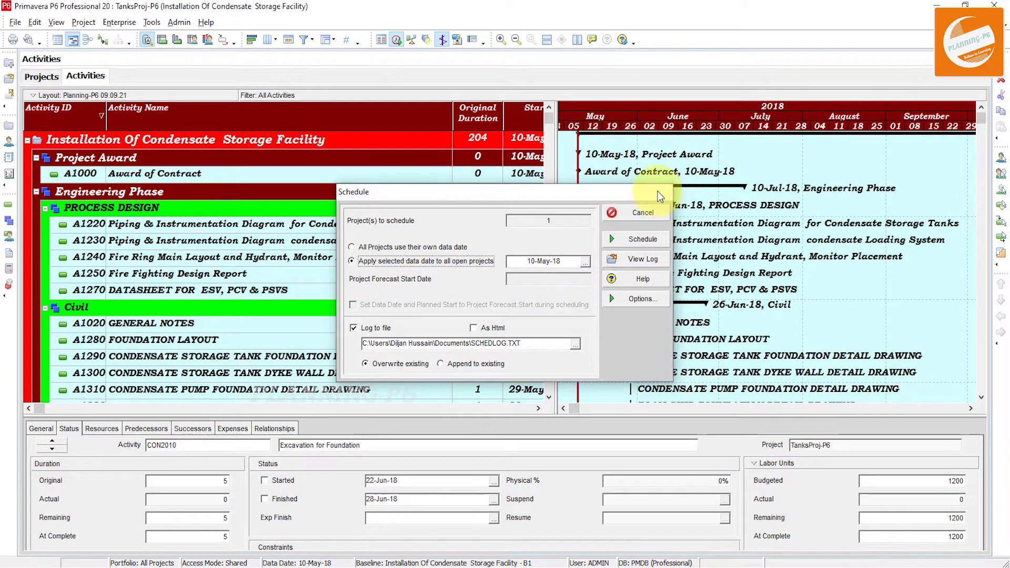
pyautogui.click(524, 173)
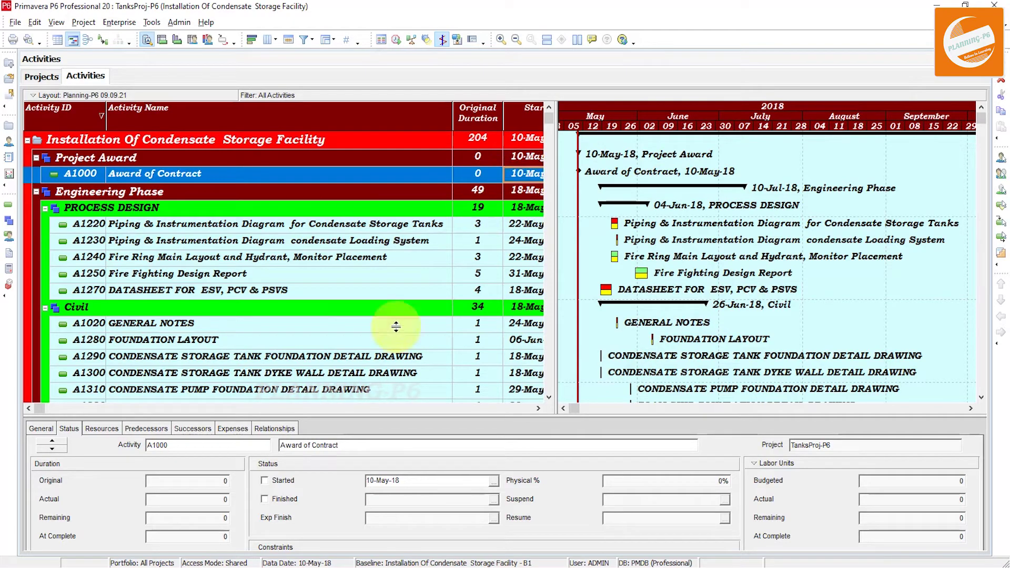
pyautogui.click(284, 480)
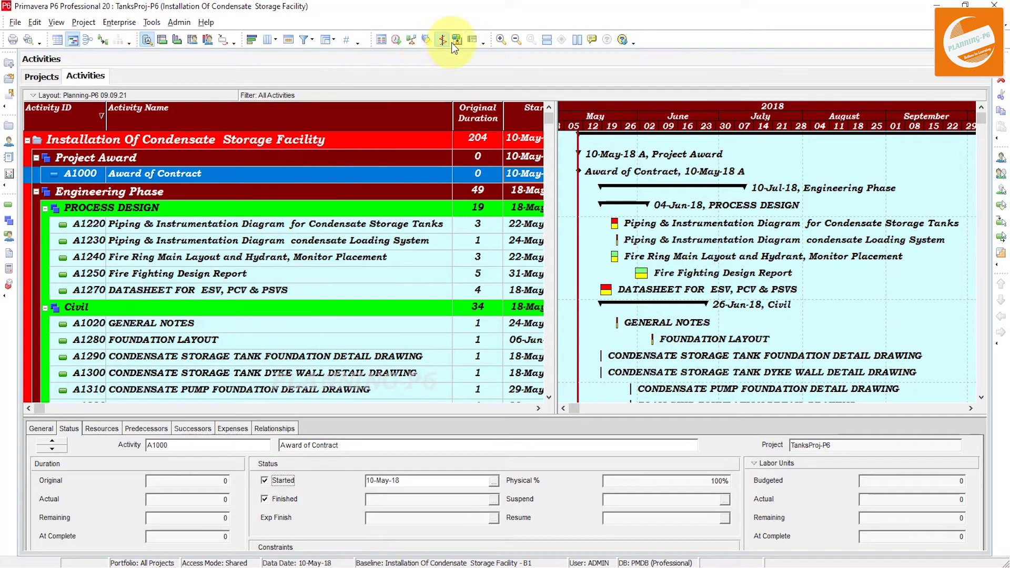
# Reschedule the project with the selected data date set to 20-May-18.
pyautogui.click(398, 41)
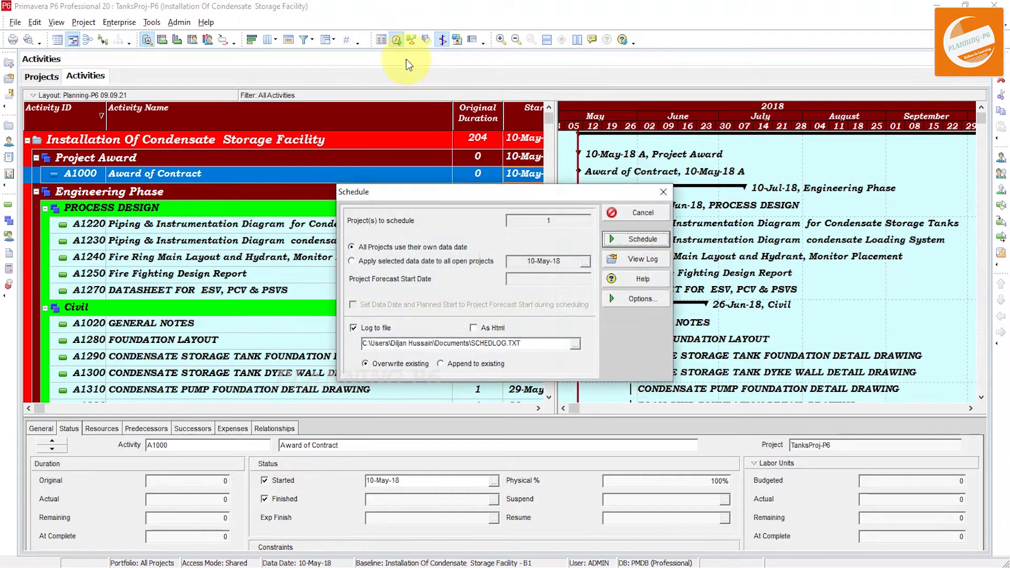
pyautogui.click(398, 262)
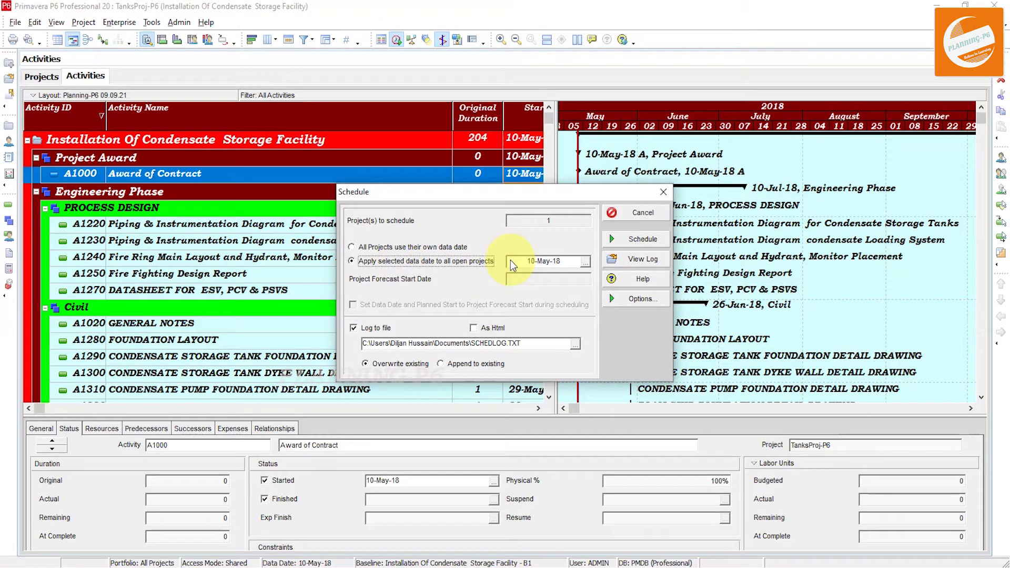
pyautogui.click(585, 262)
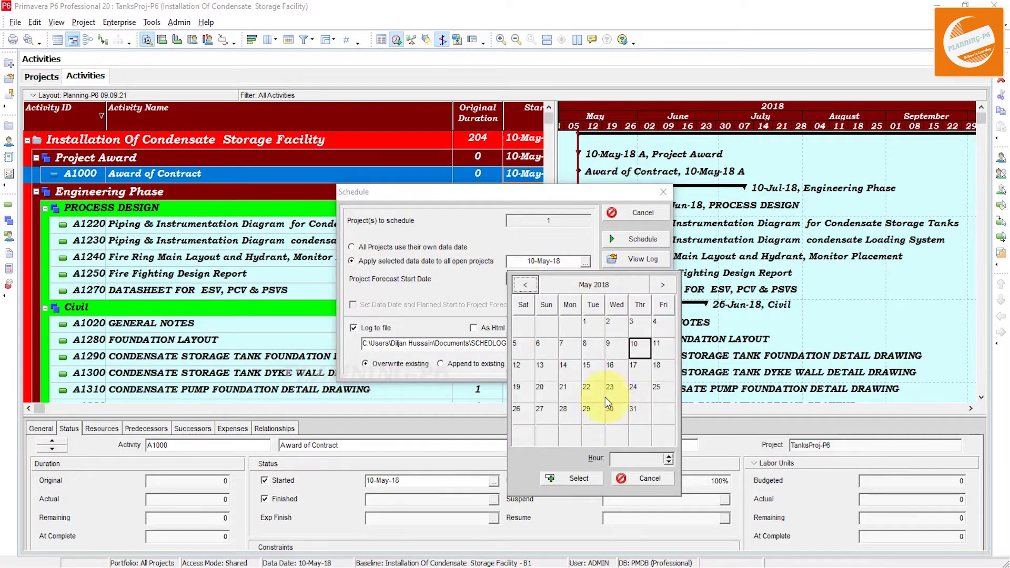
pyautogui.click(540, 391)
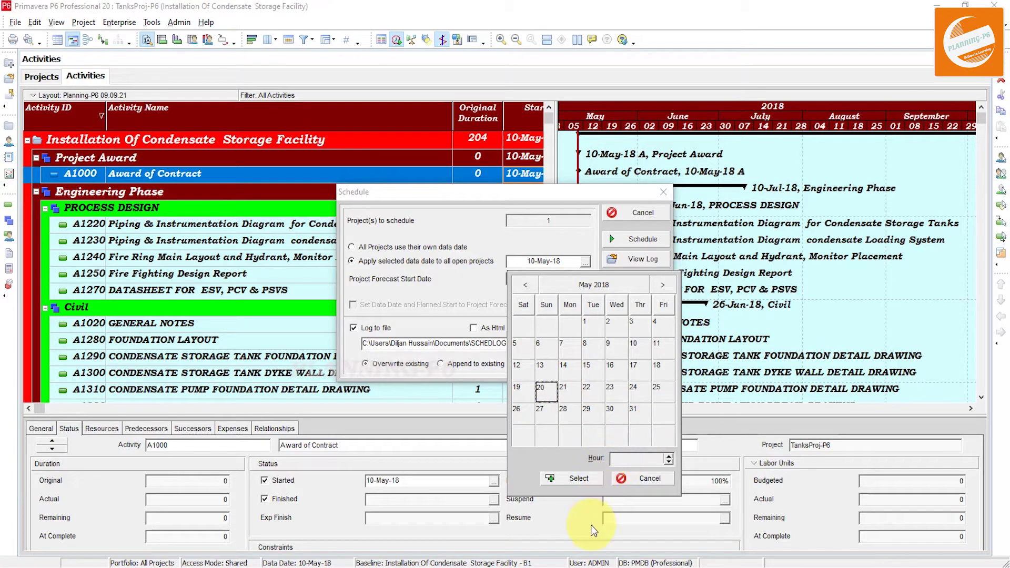
pyautogui.click(580, 480)
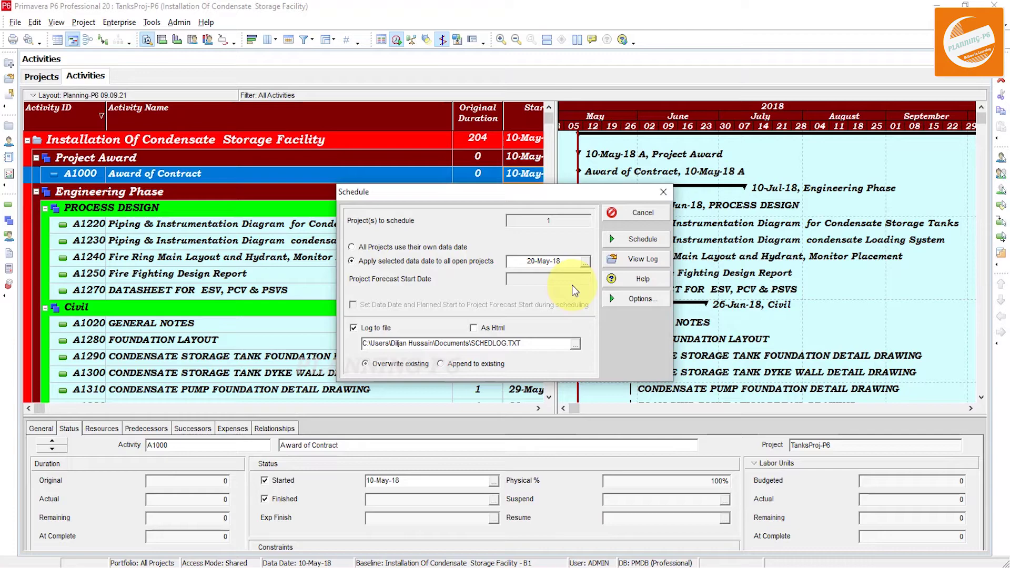
pyautogui.click(636, 237)
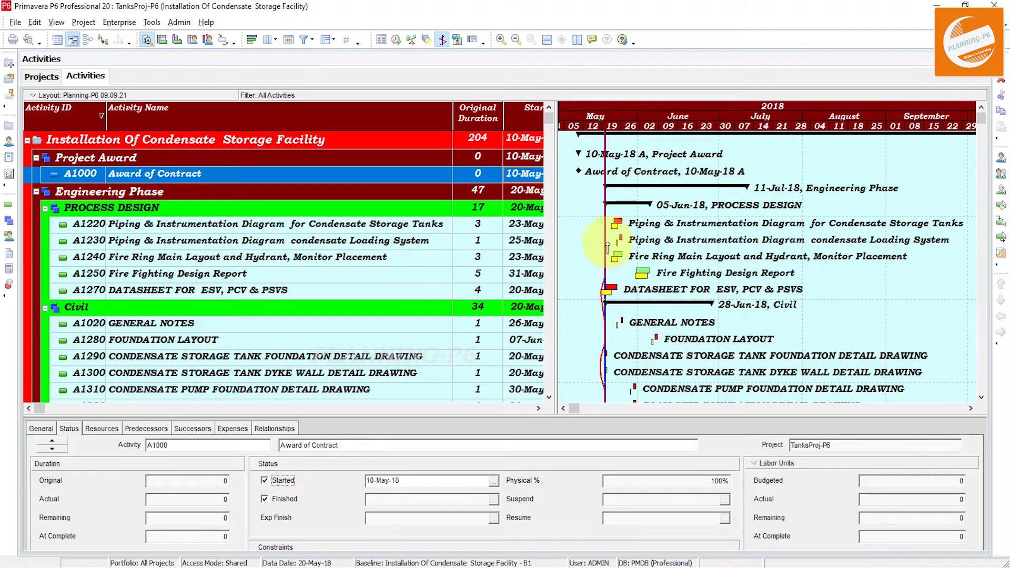
# Reschedule with the data date moved to 31-May-18, giving a 215-day project duration.
pyautogui.click(396, 39)
pyautogui.click(434, 262)
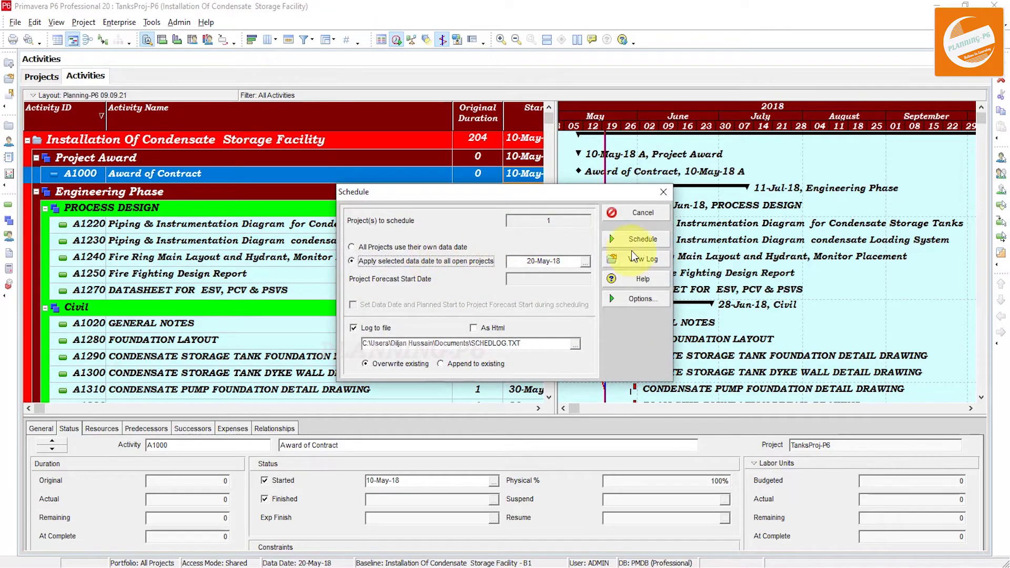
pyautogui.click(585, 262)
pyautogui.click(633, 416)
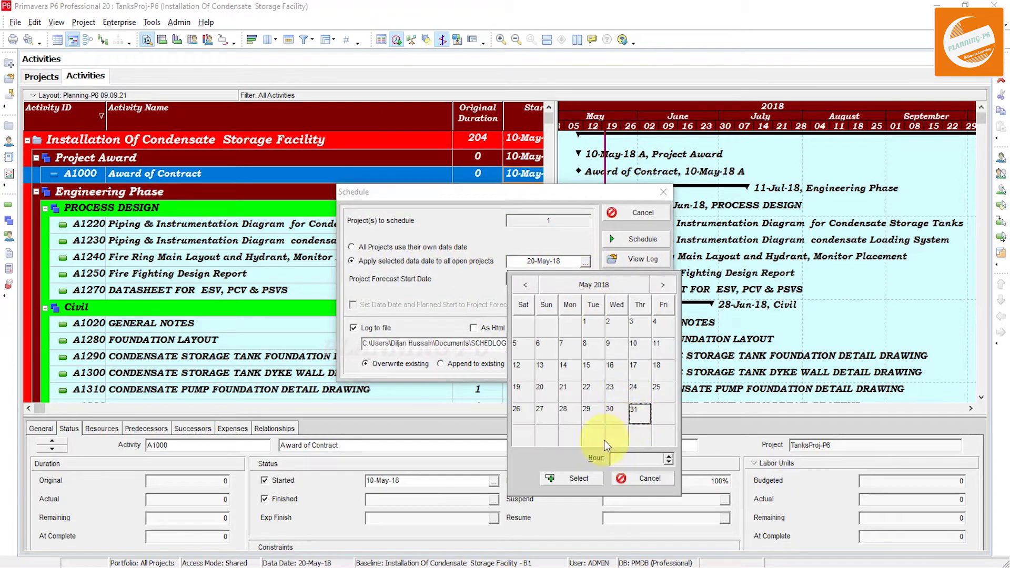
pyautogui.click(573, 477)
pyautogui.click(626, 238)
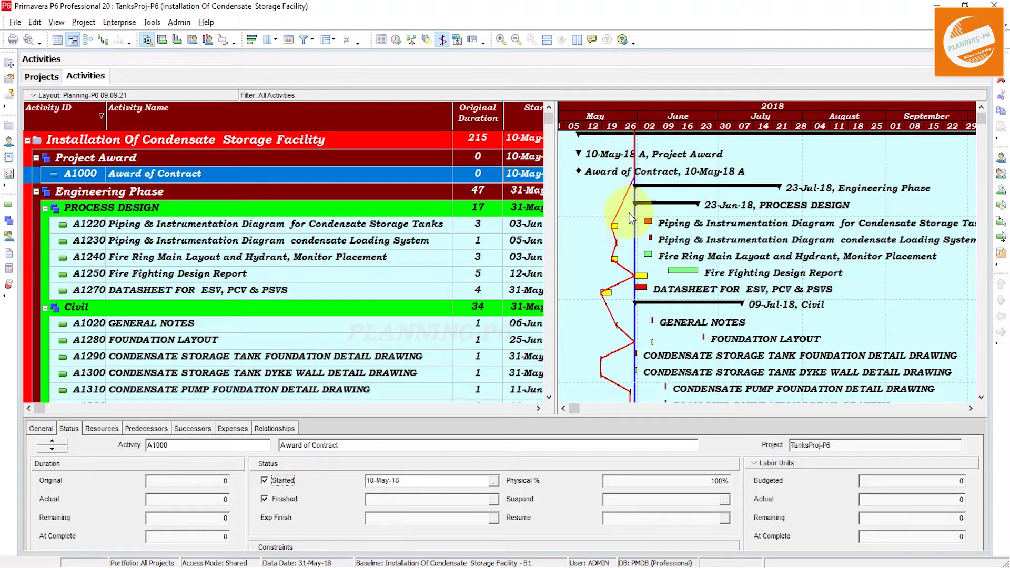
# Dismiss the relationship-lines message and open the Bars dialog from the Gantt chart's shortcut menu.
pyautogui.rightClick(592, 203)
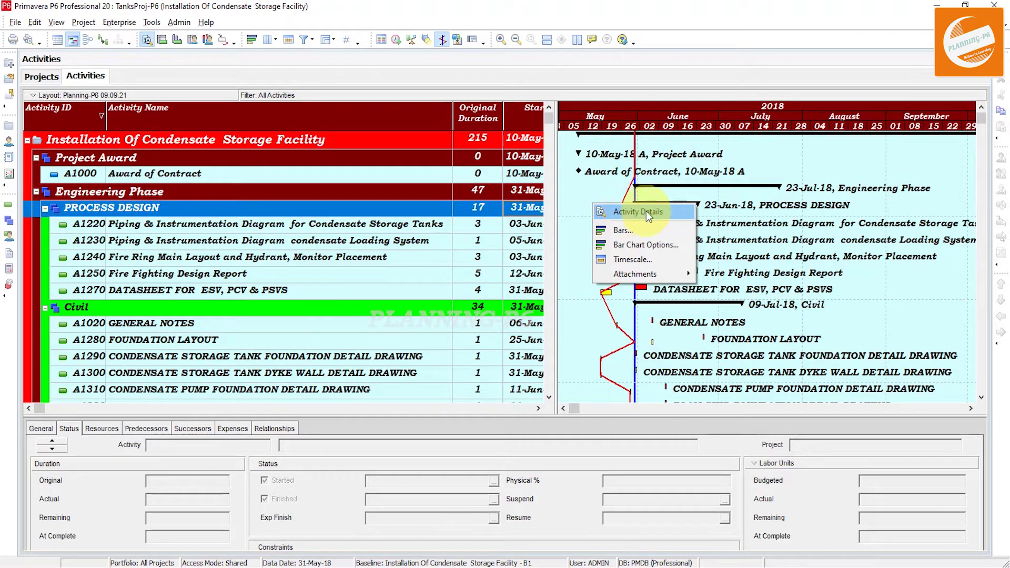
pyautogui.press('Escape')
pyautogui.click(625, 242)
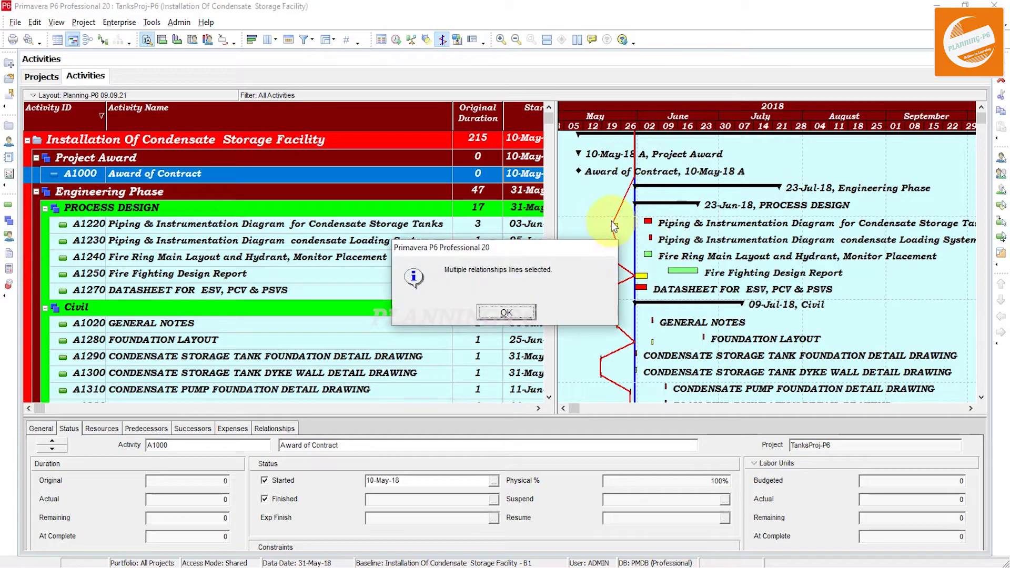
pyautogui.click(521, 309)
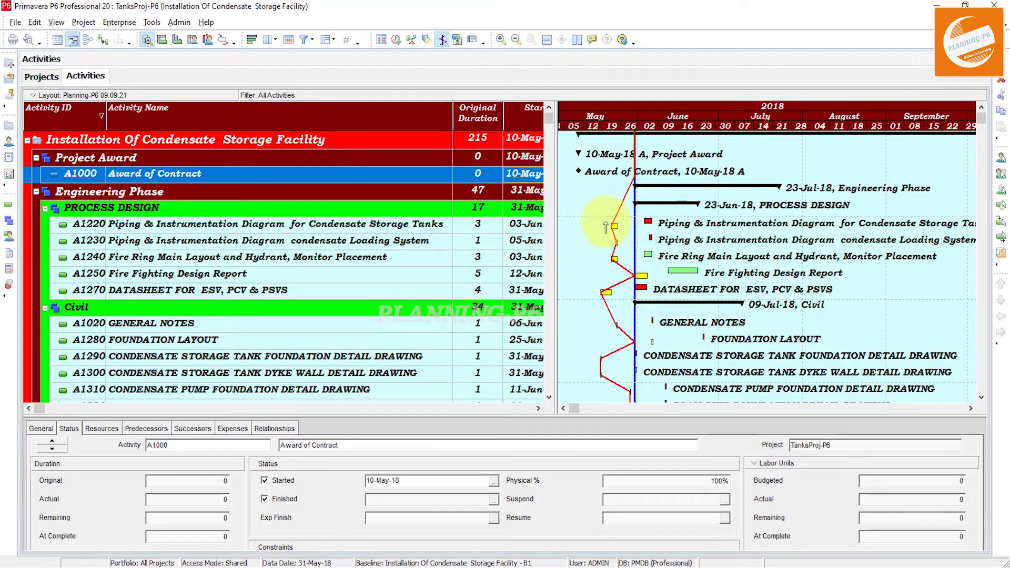
pyautogui.rightClick(595, 209)
pyautogui.click(611, 227)
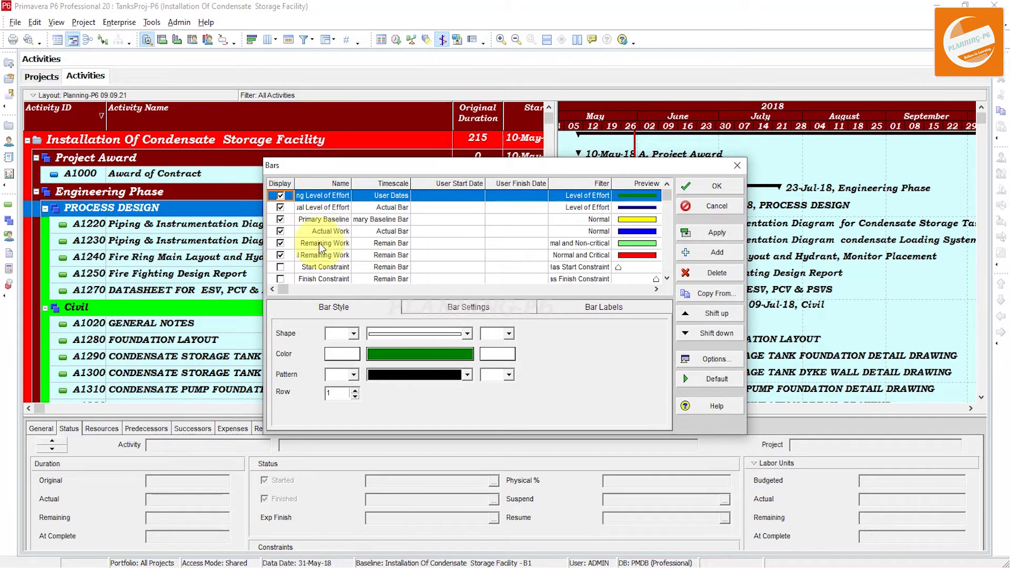
# Hide the Primary Baseline bars and apply the change to the Gantt chart.
pyautogui.scroll(-2, 319, 242)
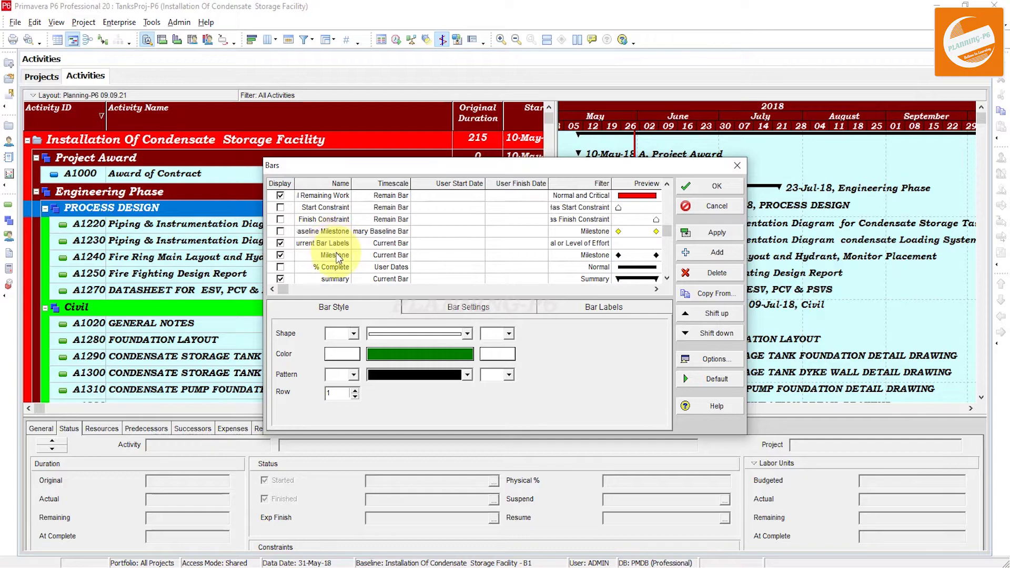
pyautogui.scroll(2, 326, 241)
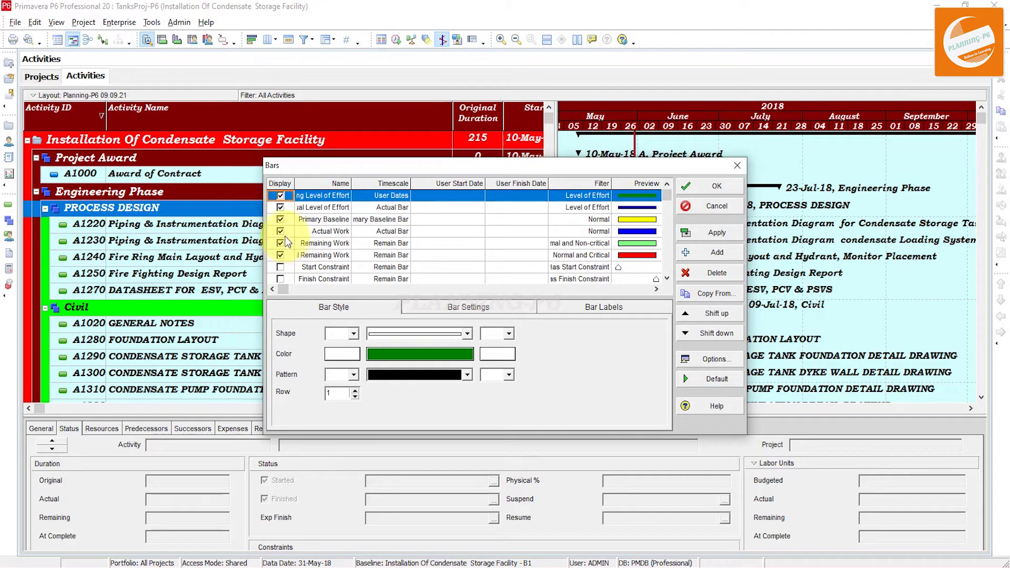
pyautogui.click(281, 220)
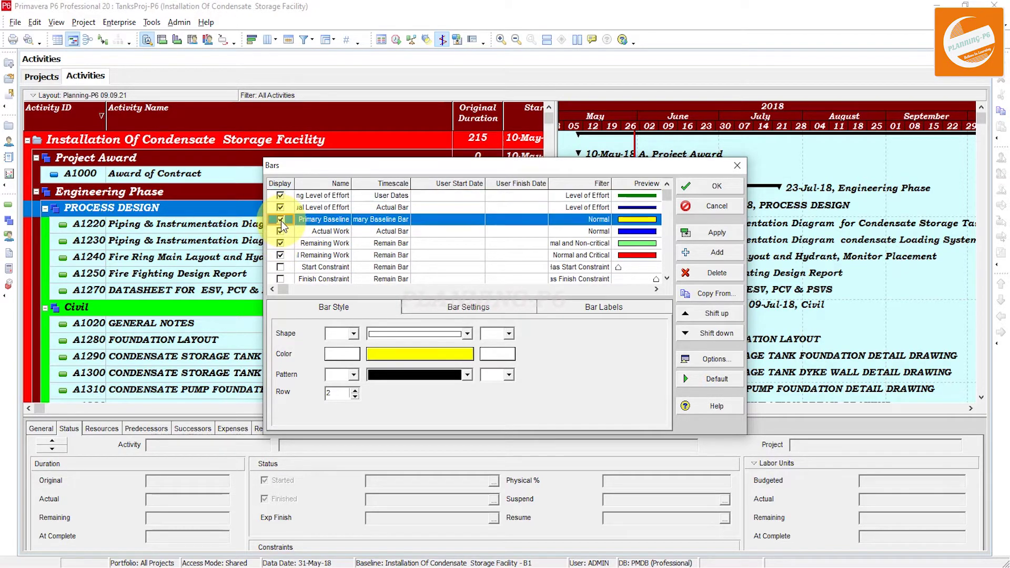
pyautogui.click(281, 220)
pyautogui.click(705, 234)
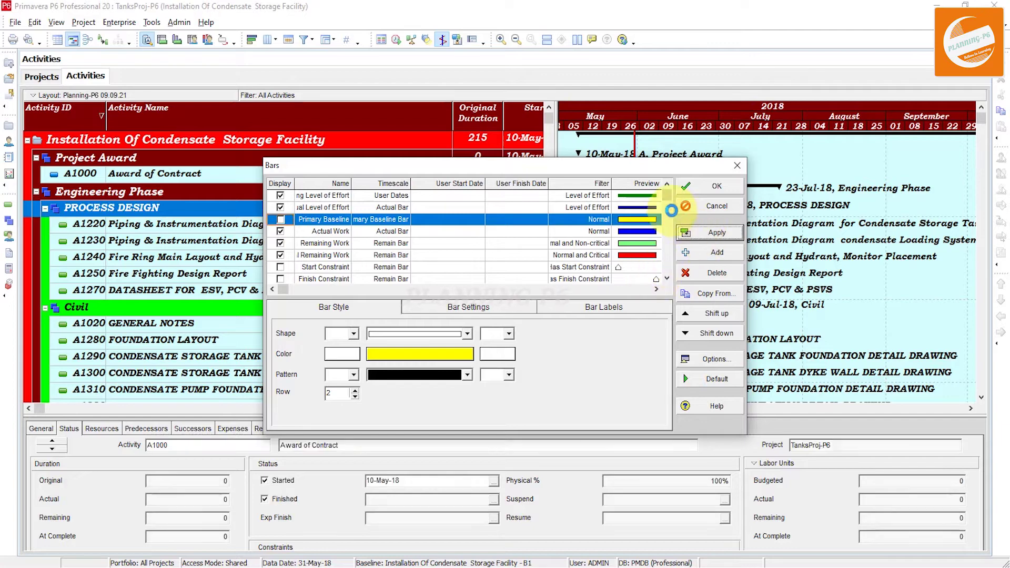
# Show the Primary Baseline bars again in yellow and close the Bars dialog.
pyautogui.moveTo(582, 168); pyautogui.dragTo(394, 220)
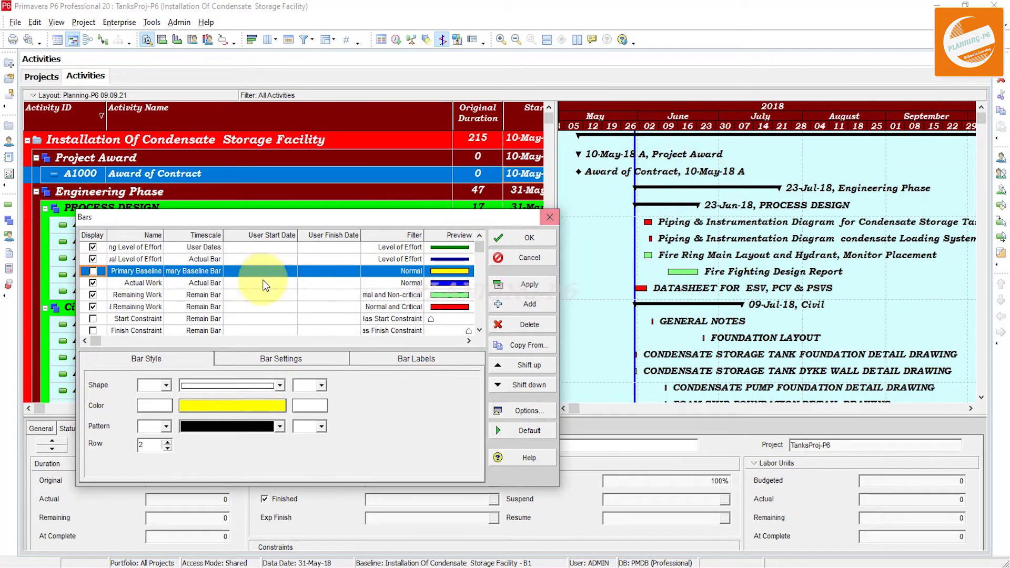
pyautogui.click(527, 284)
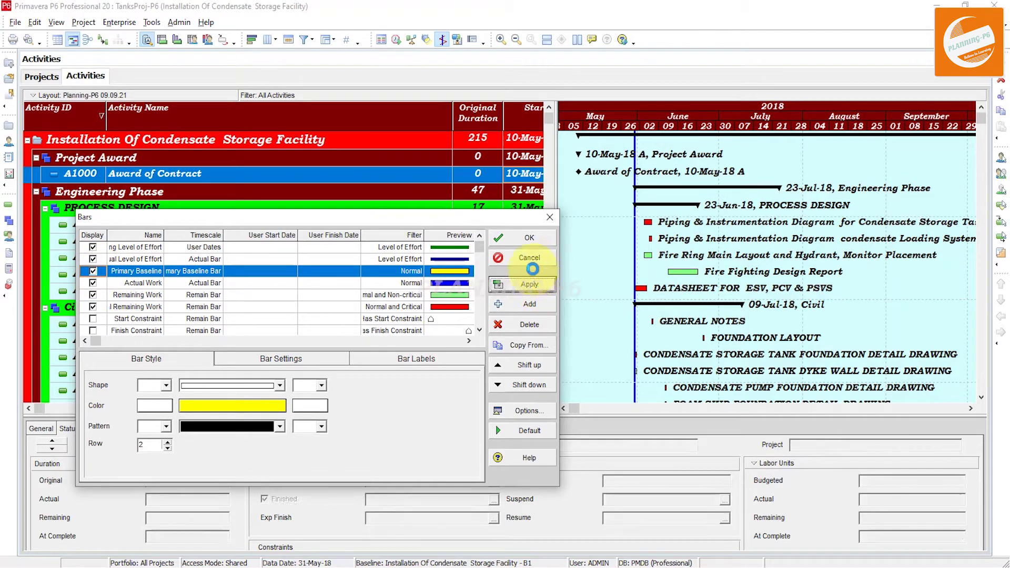
pyautogui.click(529, 239)
pyautogui.click(531, 239)
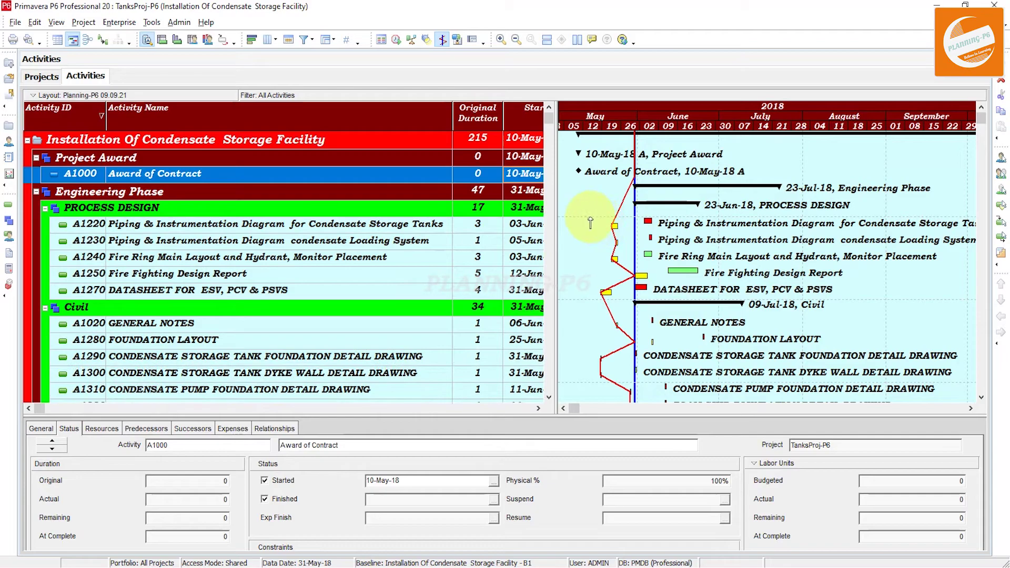
pyautogui.rightClick(589, 216)
# In Bar Chart Options' Progress Line settings, set the line size to 5.
pyautogui.click(614, 259)
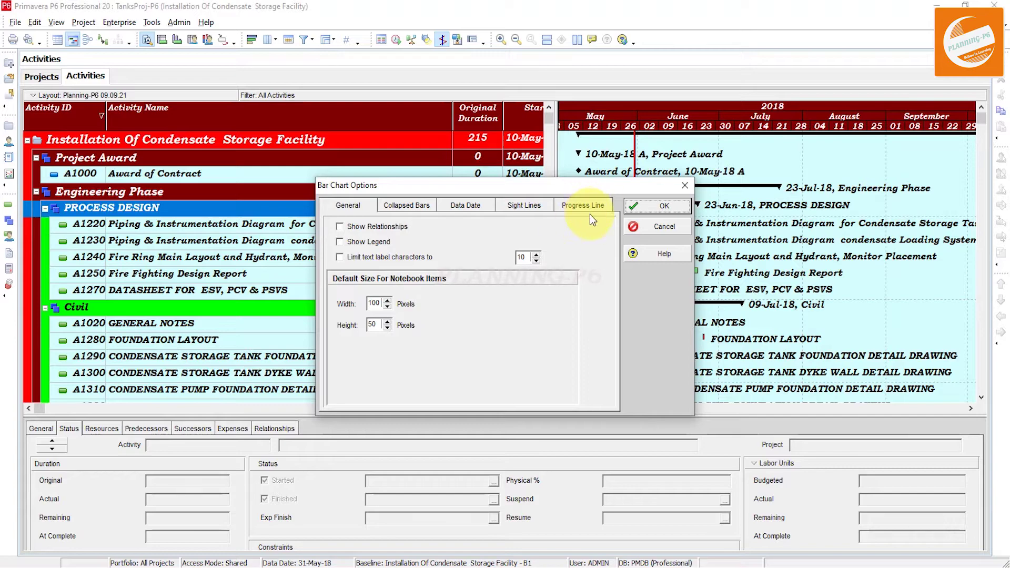
pyautogui.click(583, 208)
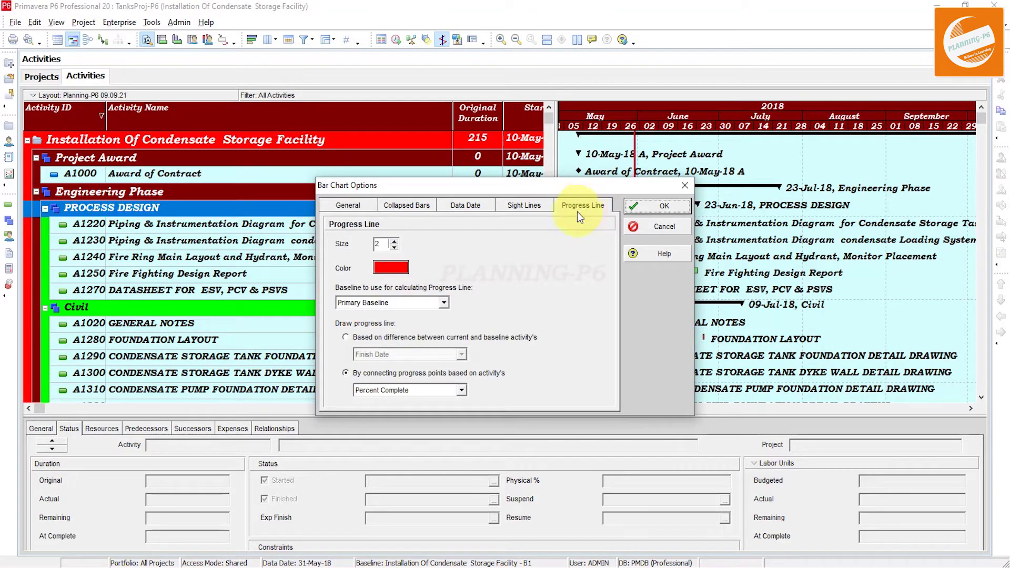
pyautogui.moveTo(548, 187); pyautogui.dragTo(636, 276)
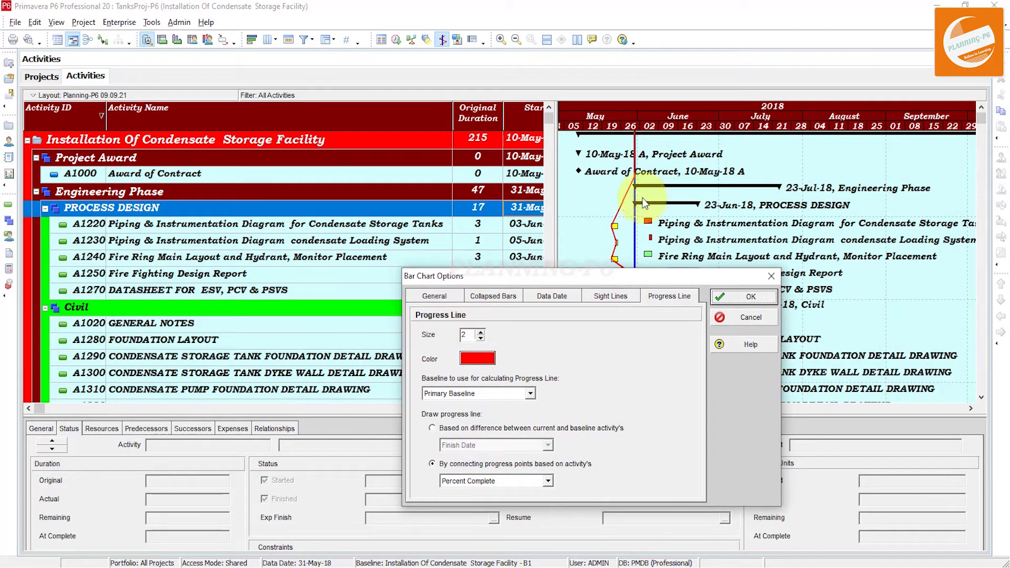
pyautogui.click(482, 334)
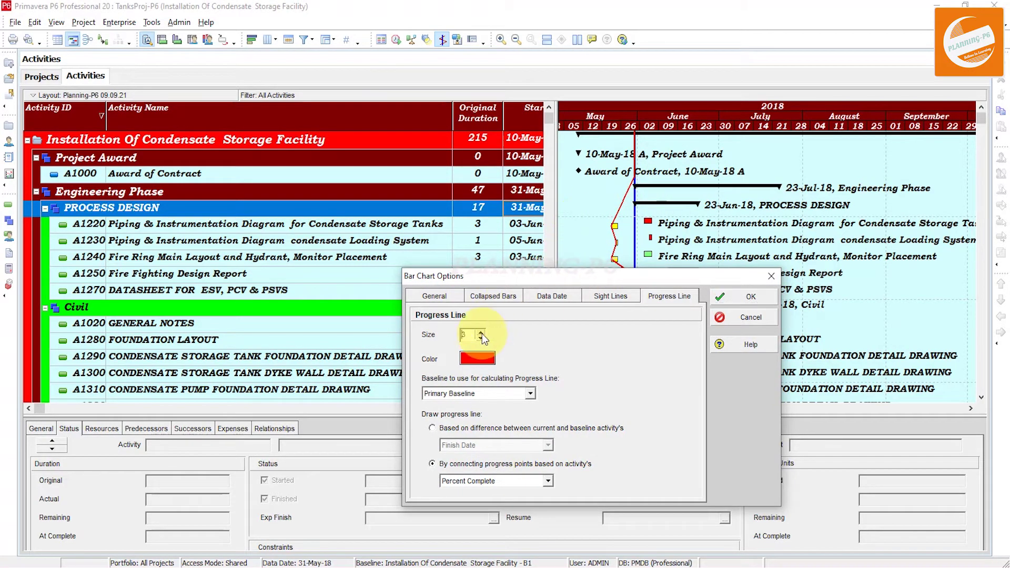
pyautogui.click(480, 332)
# Give the progress line a custom dark purple colour.
pyautogui.click(478, 358)
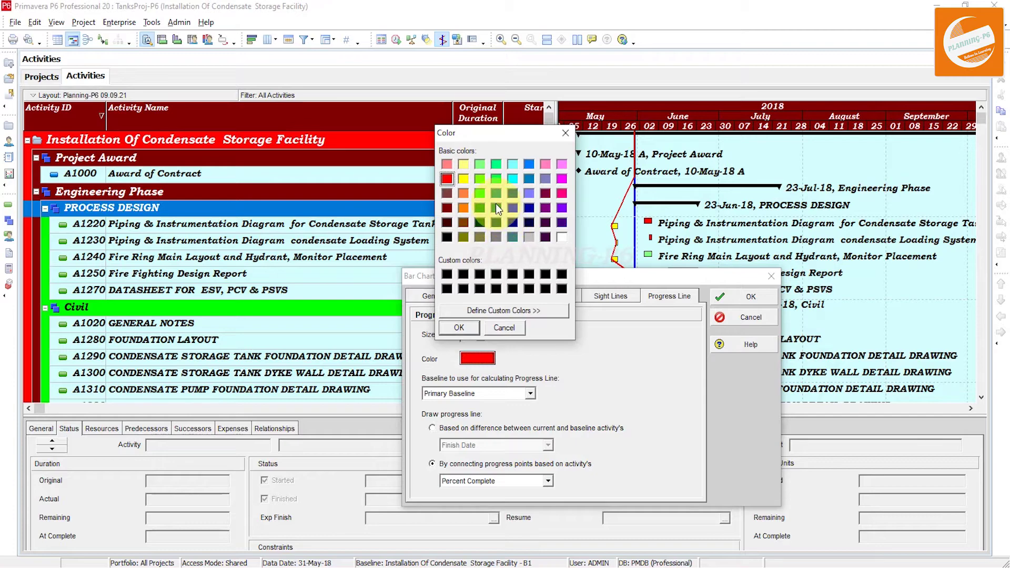
pyautogui.click(482, 309)
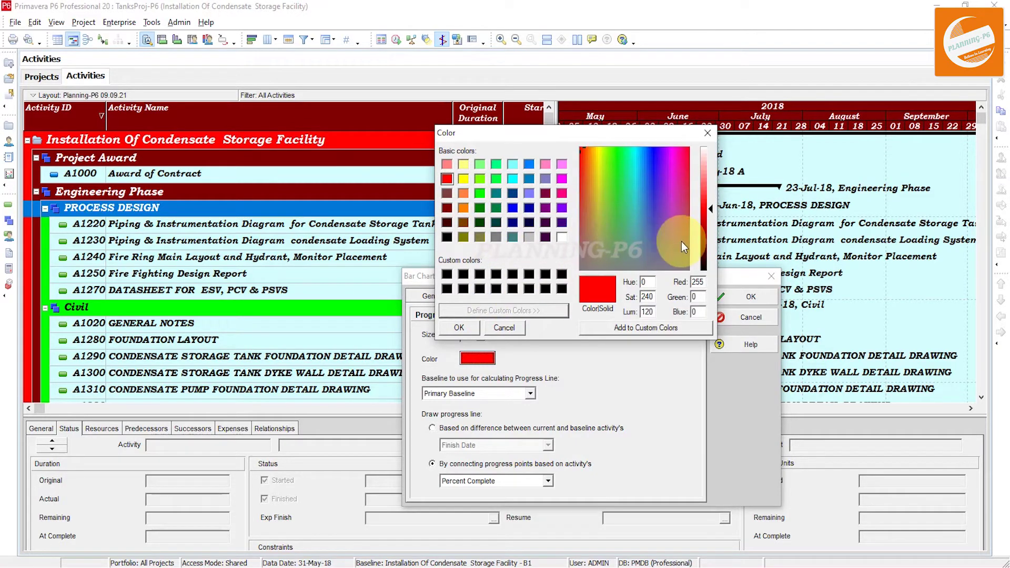
pyautogui.moveTo(681, 242); pyautogui.dragTo(679, 194)
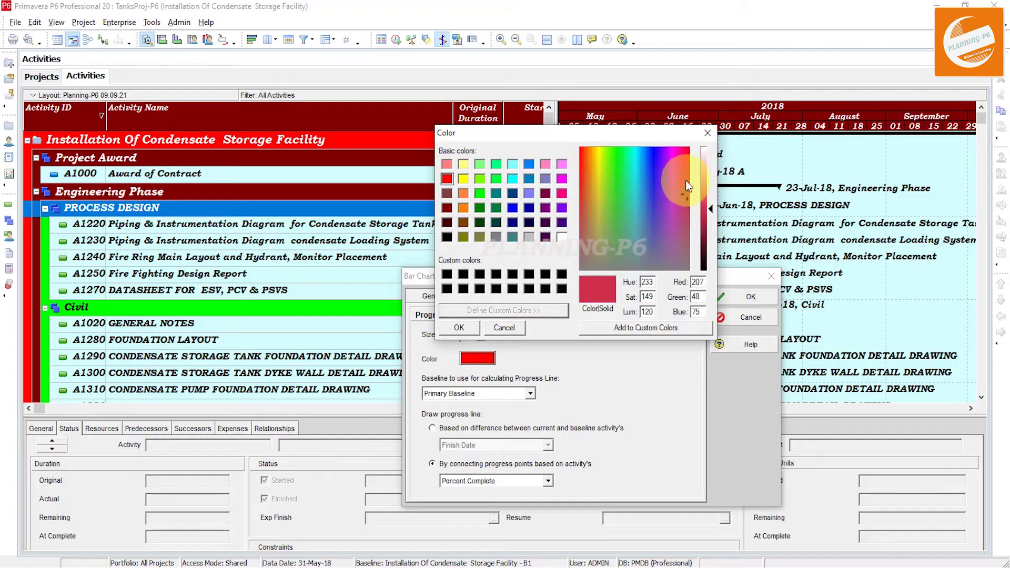
pyautogui.click(677, 180)
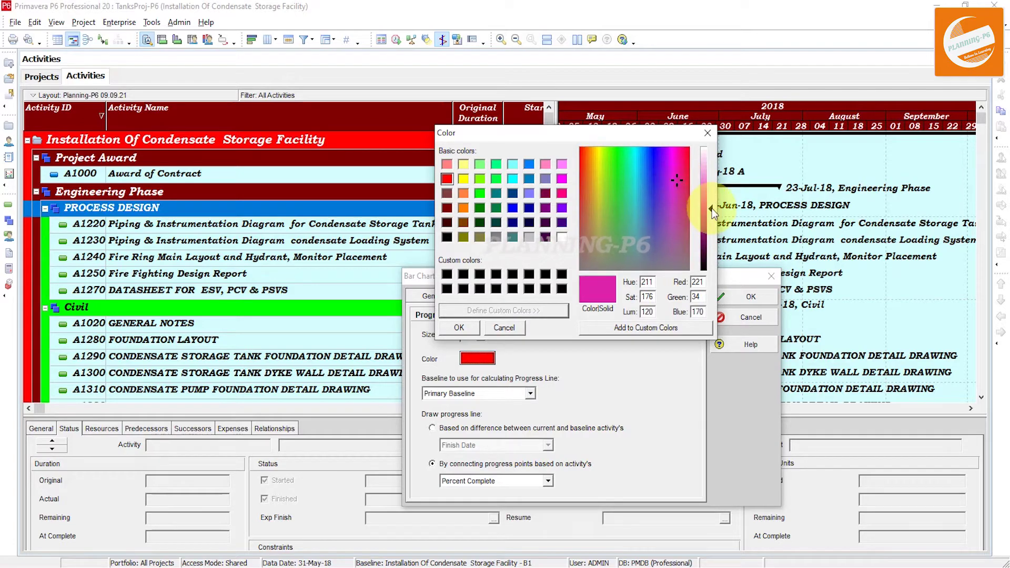
pyautogui.moveTo(711, 209); pyautogui.dragTo(709, 228)
pyautogui.click(461, 328)
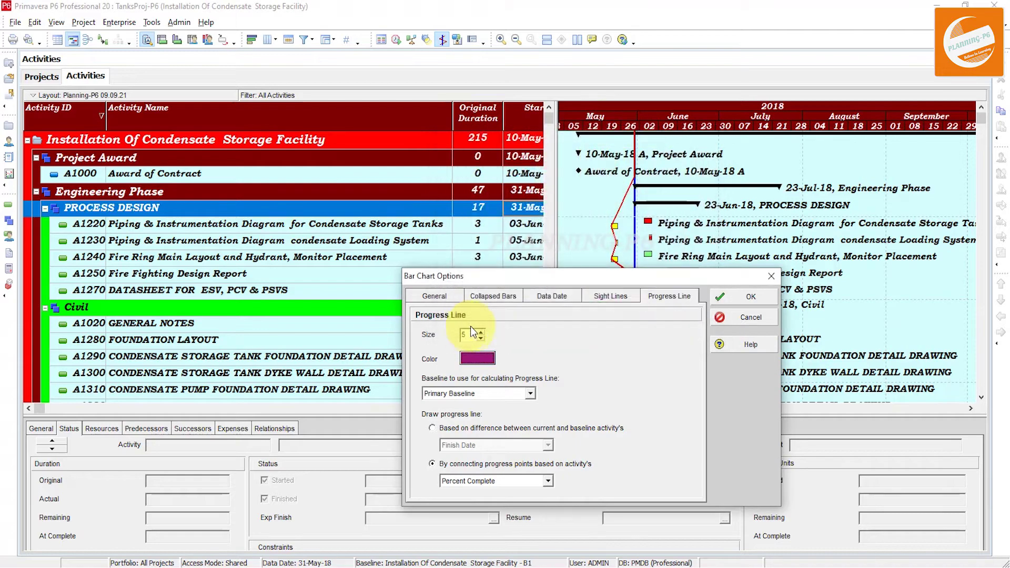
# Base the progress line on Start Date differences against the Project Baseline and apply.
pyautogui.click(464, 395)
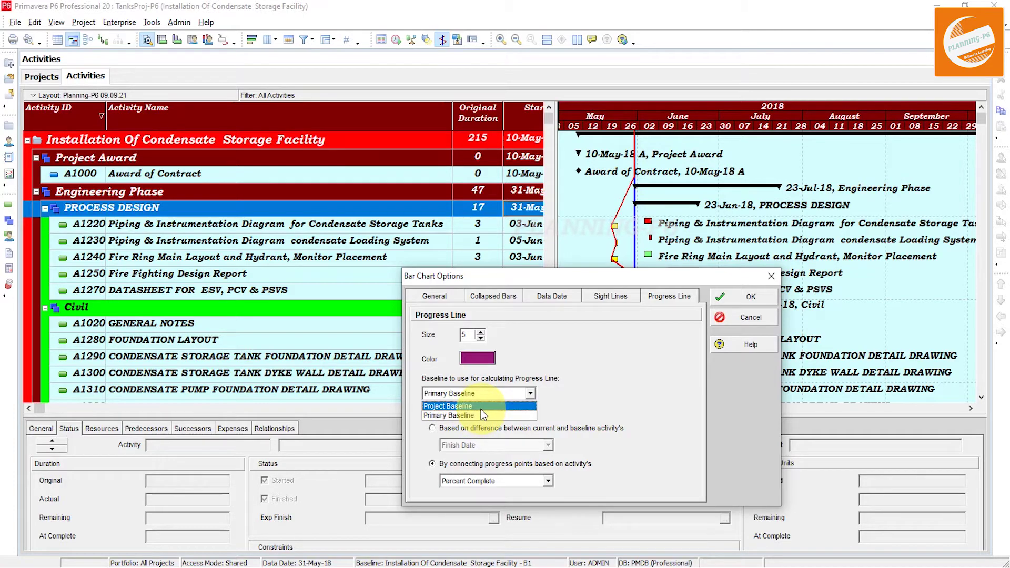
pyautogui.click(482, 408)
pyautogui.click(459, 428)
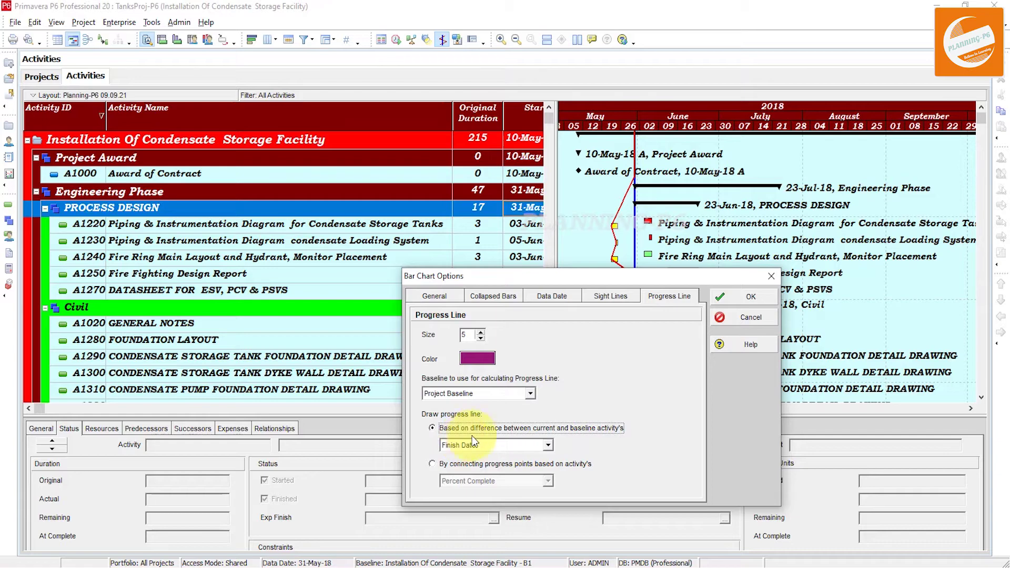
pyautogui.click(485, 443)
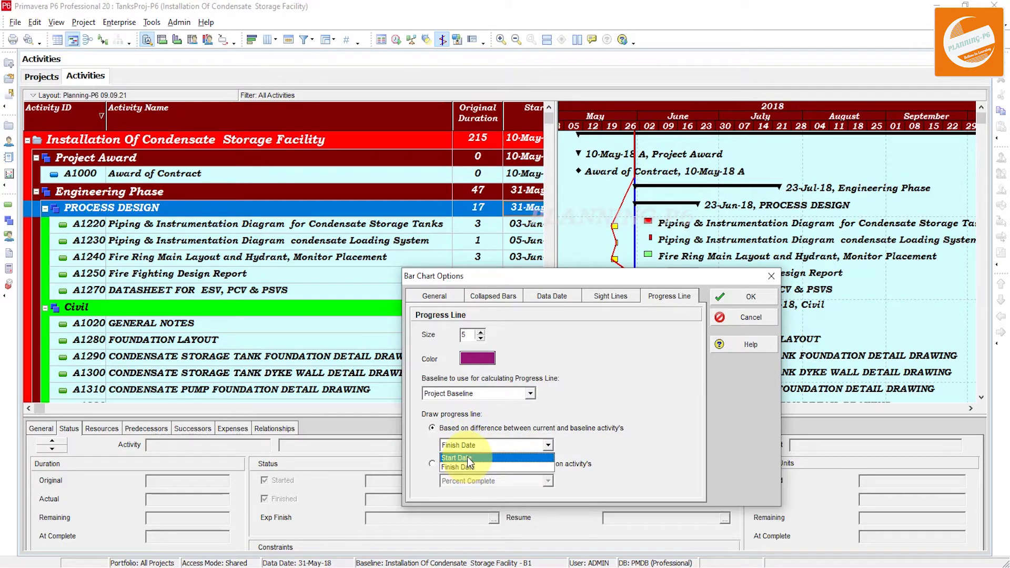
pyautogui.click(467, 458)
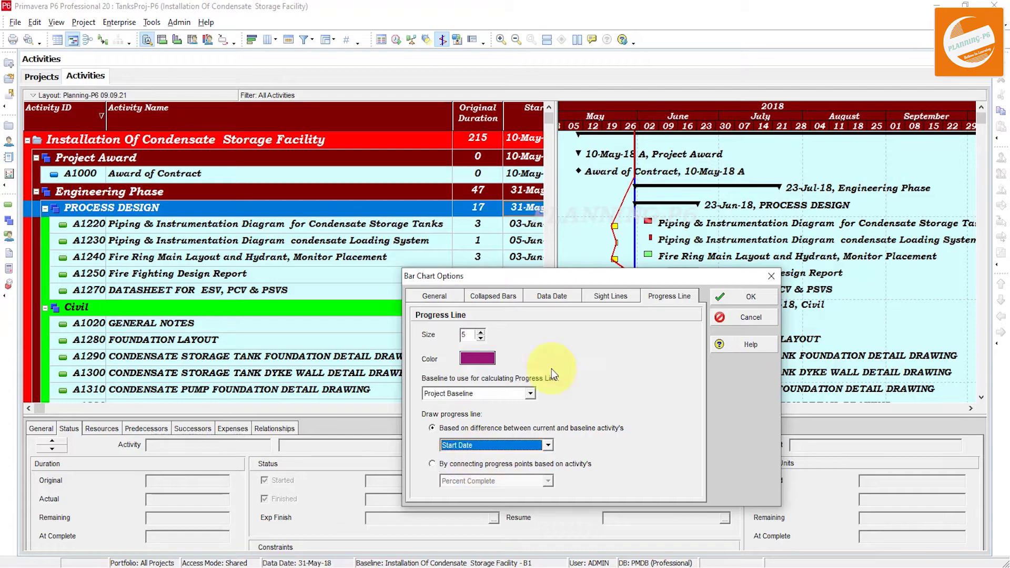
pyautogui.click(734, 295)
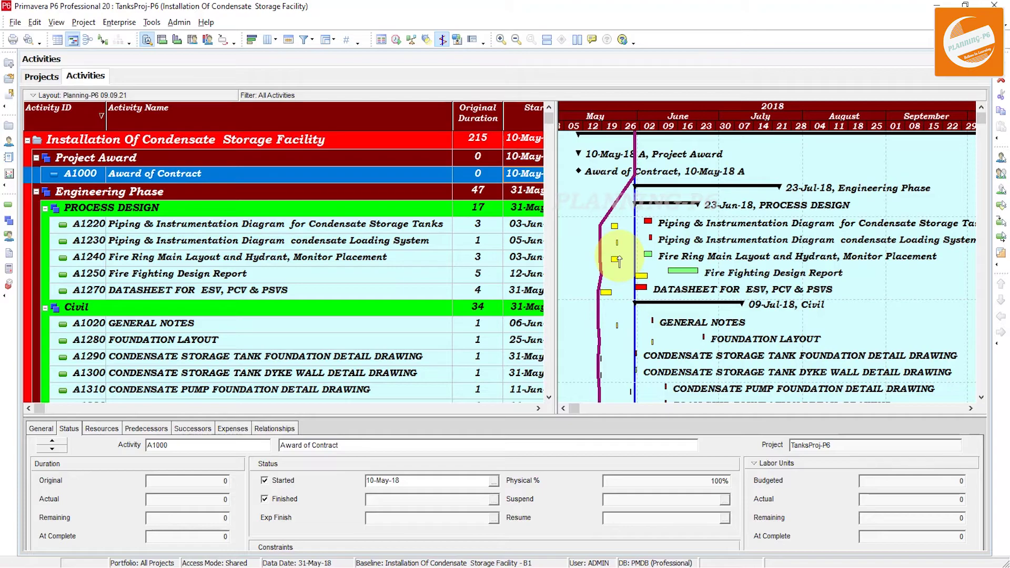
pyautogui.scroll(-4, 619, 261)
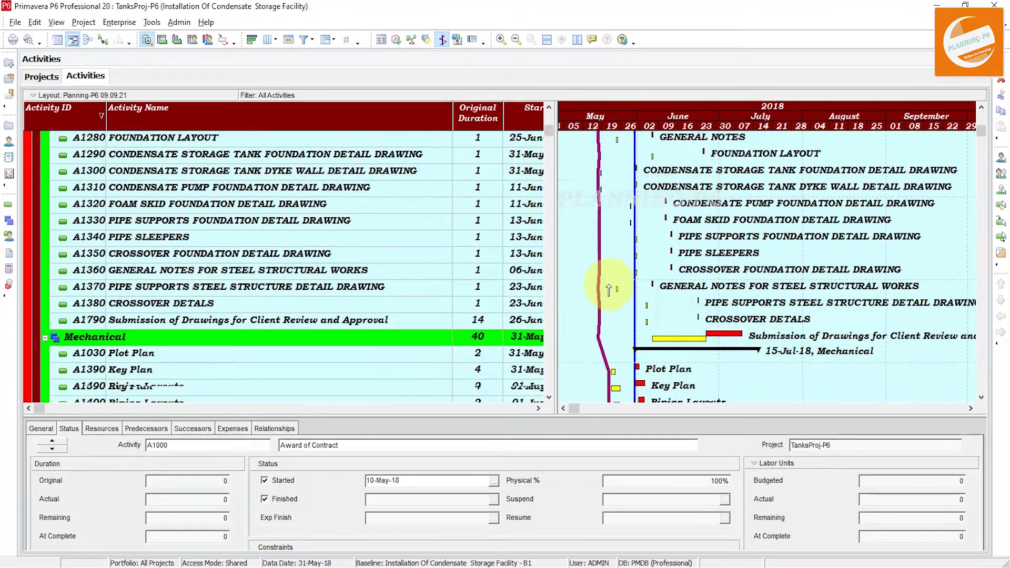
pyautogui.scroll(-4, 609, 288)
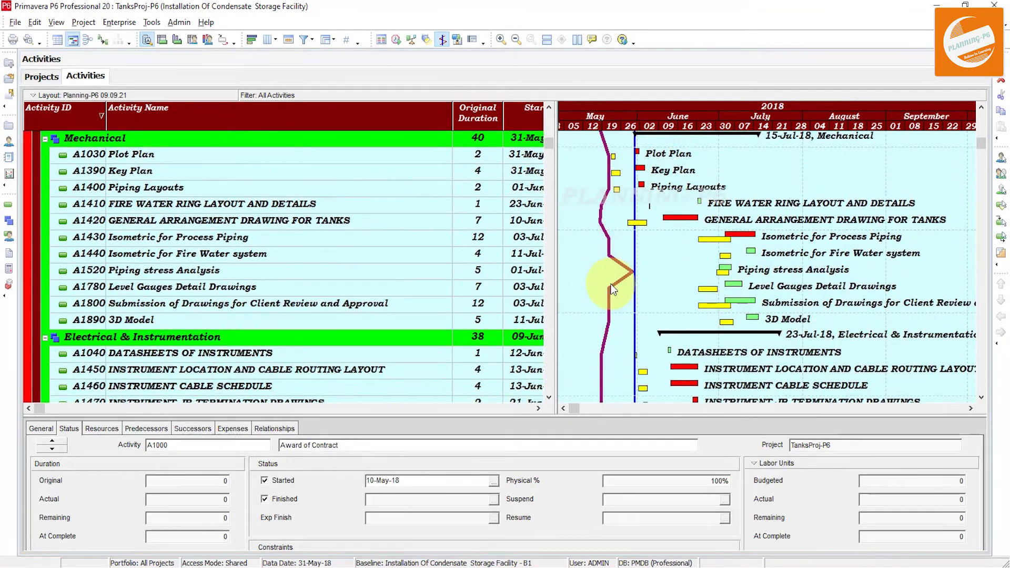
pyautogui.scroll(-1, 612, 288)
pyautogui.scroll(-1, 620, 294)
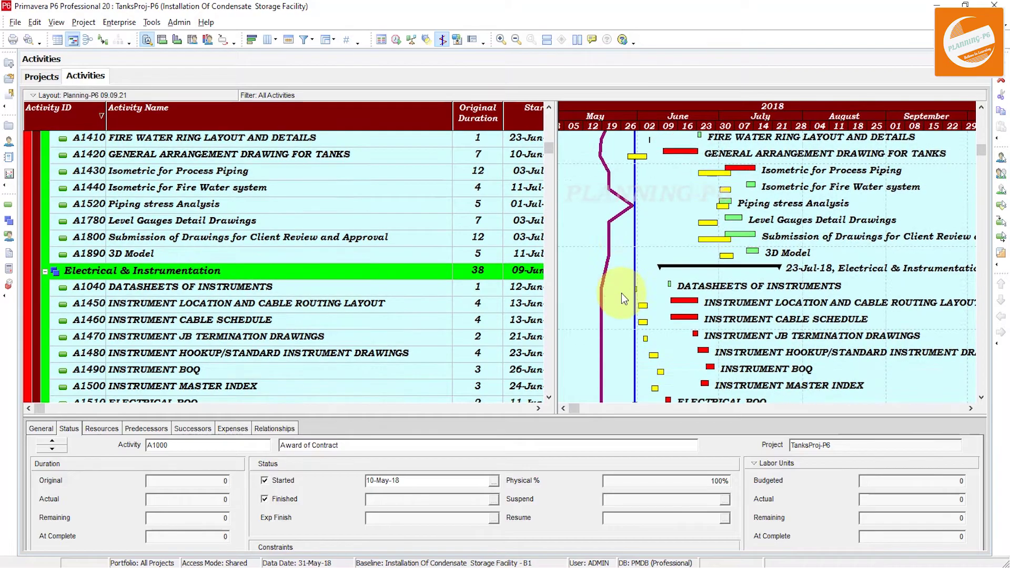
pyautogui.scroll(-8, 616, 290)
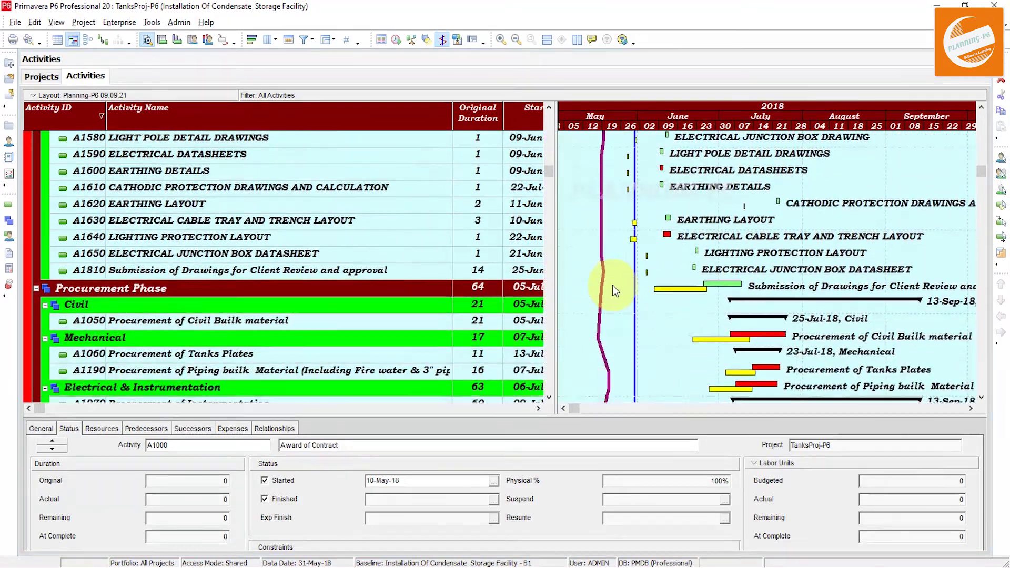
pyautogui.scroll(-6, 614, 287)
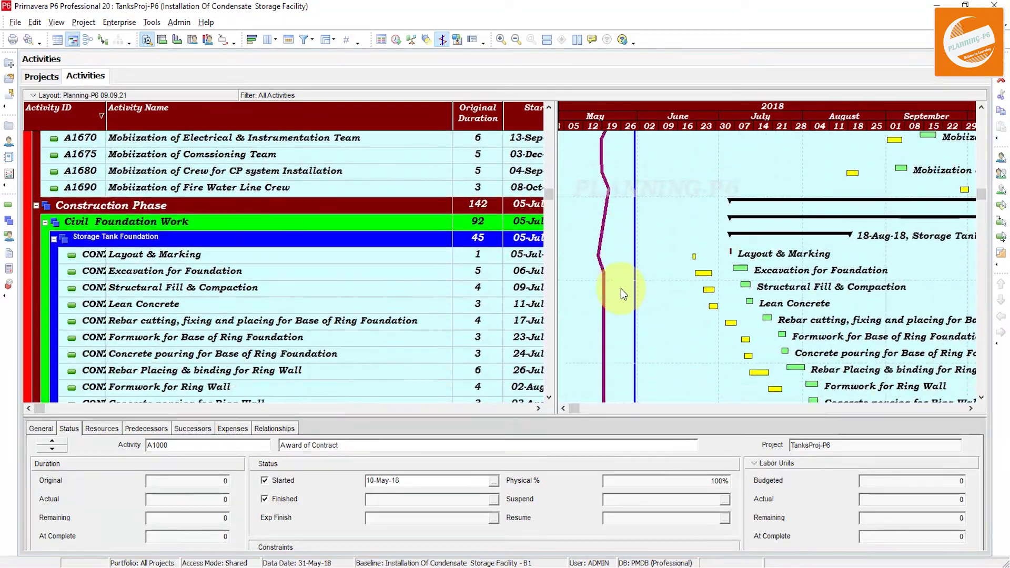
pyautogui.scroll(-8, 620, 287)
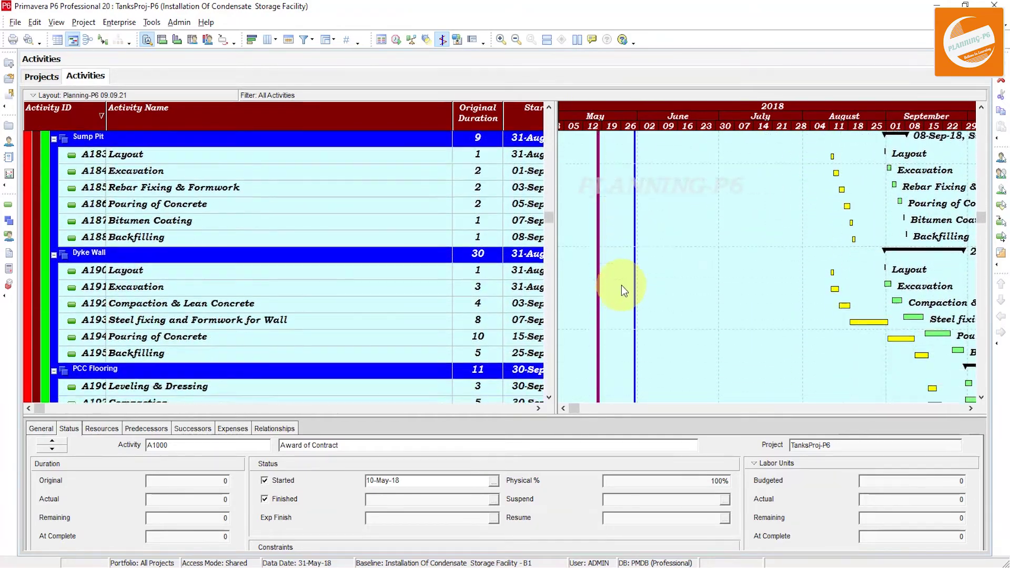
pyautogui.scroll(-5, 622, 285)
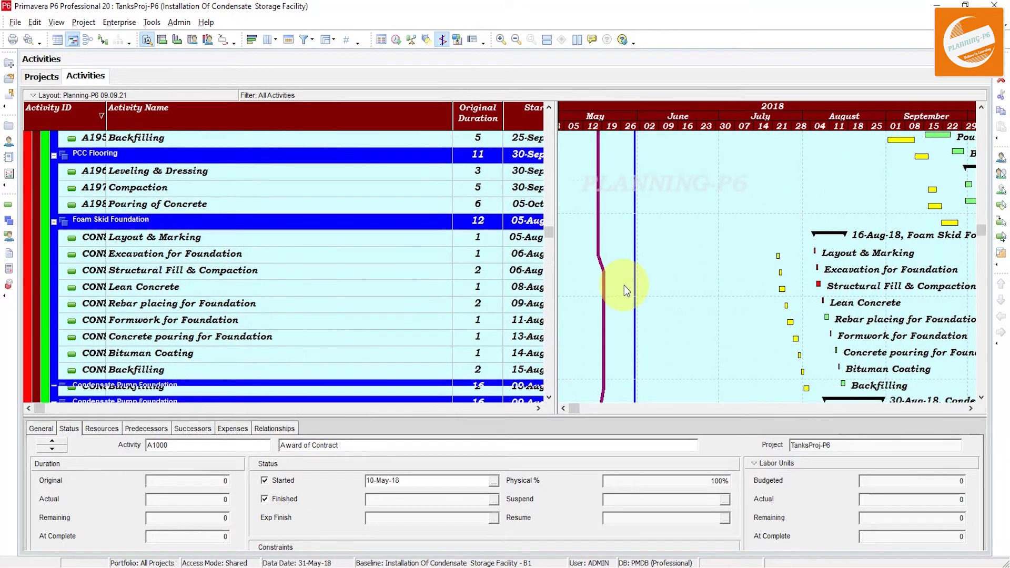
pyautogui.scroll(-3, 623, 285)
pyautogui.scroll(1, 602, 294)
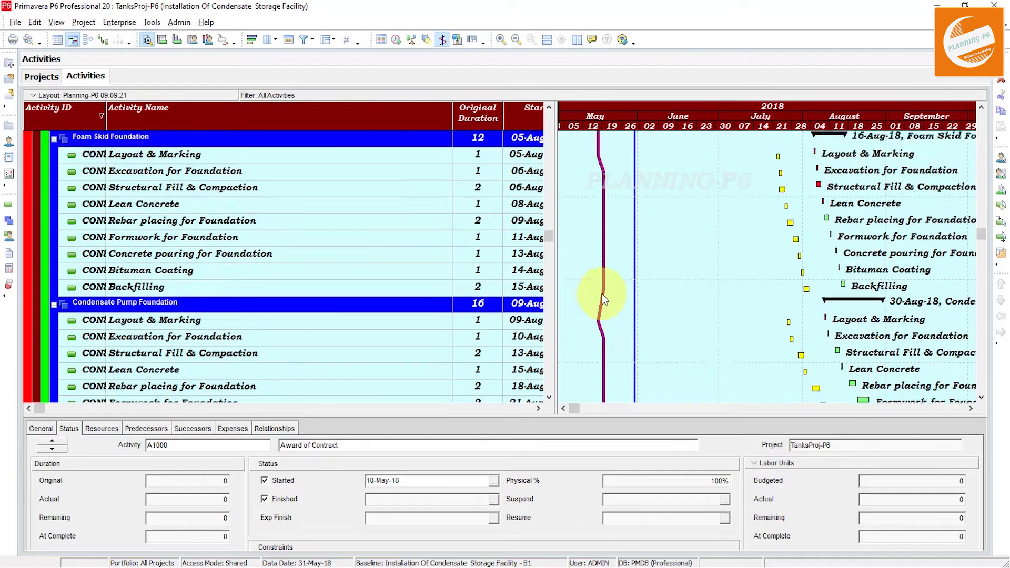
pyautogui.scroll(8, 605, 293)
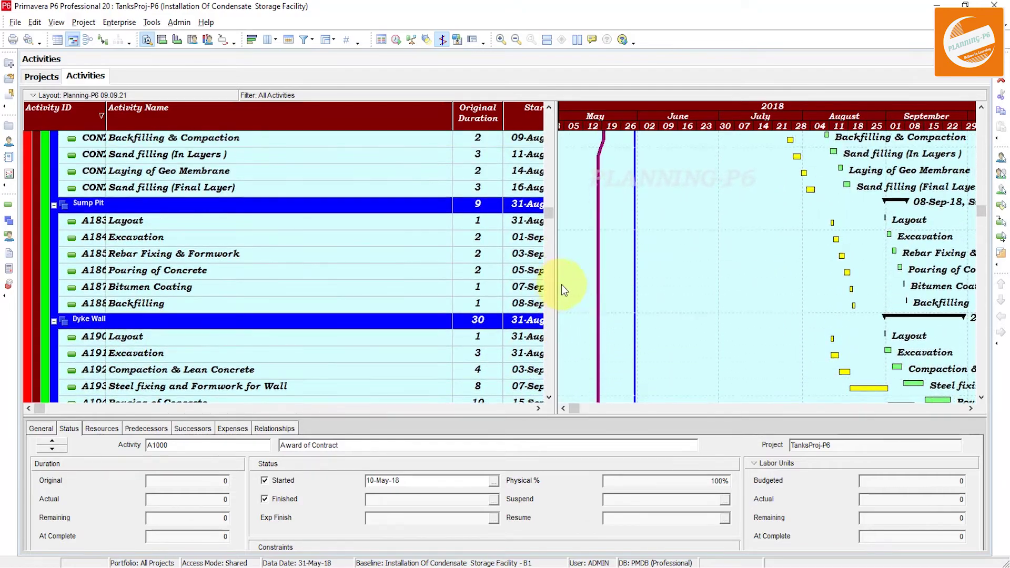
pyautogui.scroll(10, 563, 285)
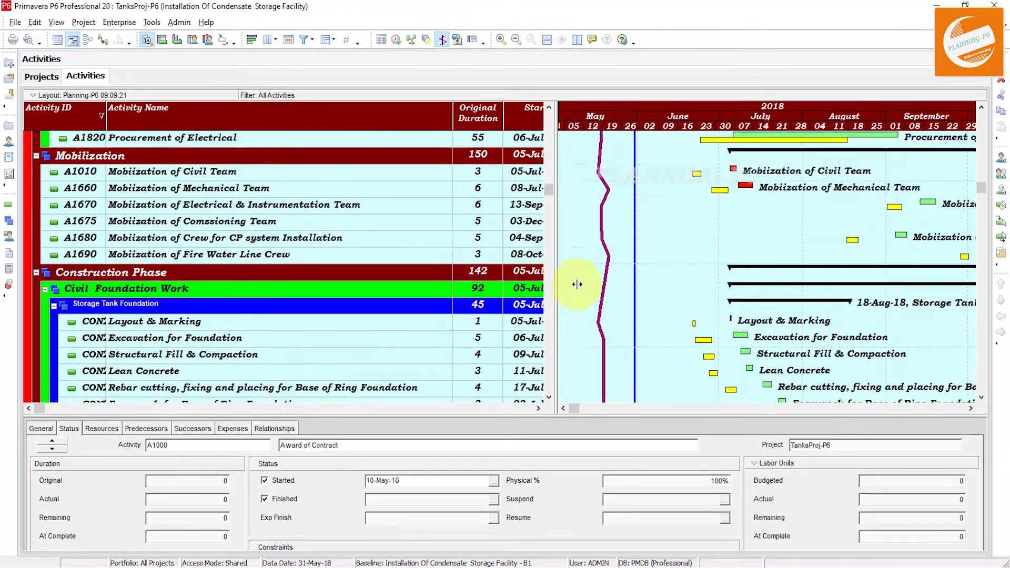
pyautogui.scroll(7, 577, 284)
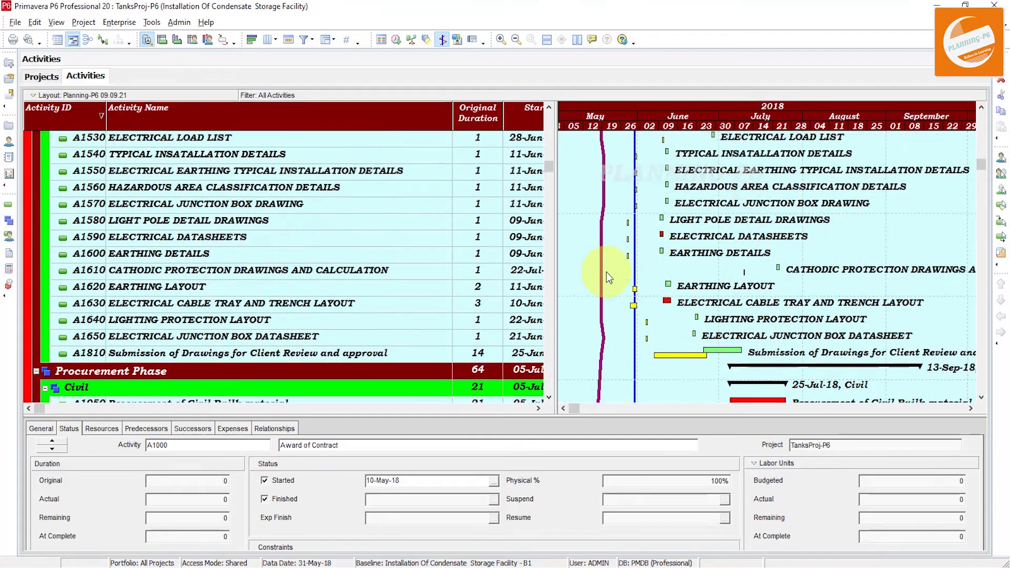
pyautogui.scroll(9, 605, 271)
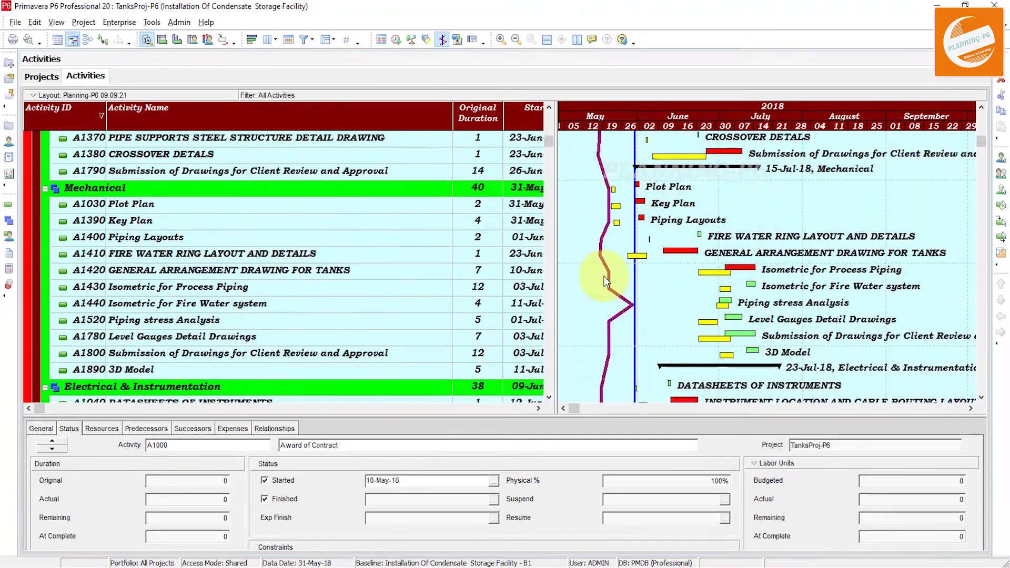
pyautogui.scroll(8, 606, 282)
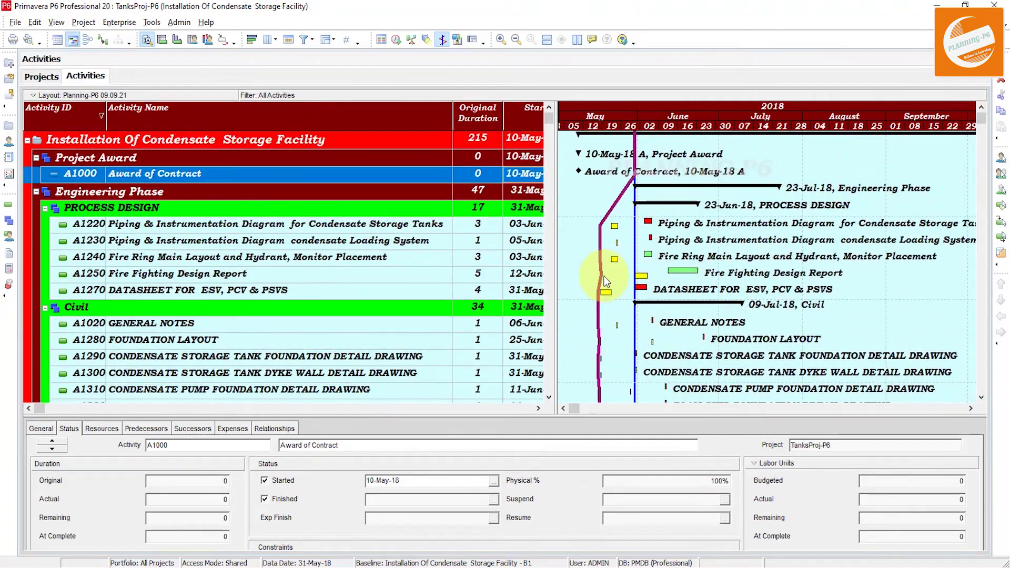
# Change the progress line's date basis from Start Date to Finish Date and apply.
pyautogui.rightClick(583, 238)
pyautogui.press('Escape')
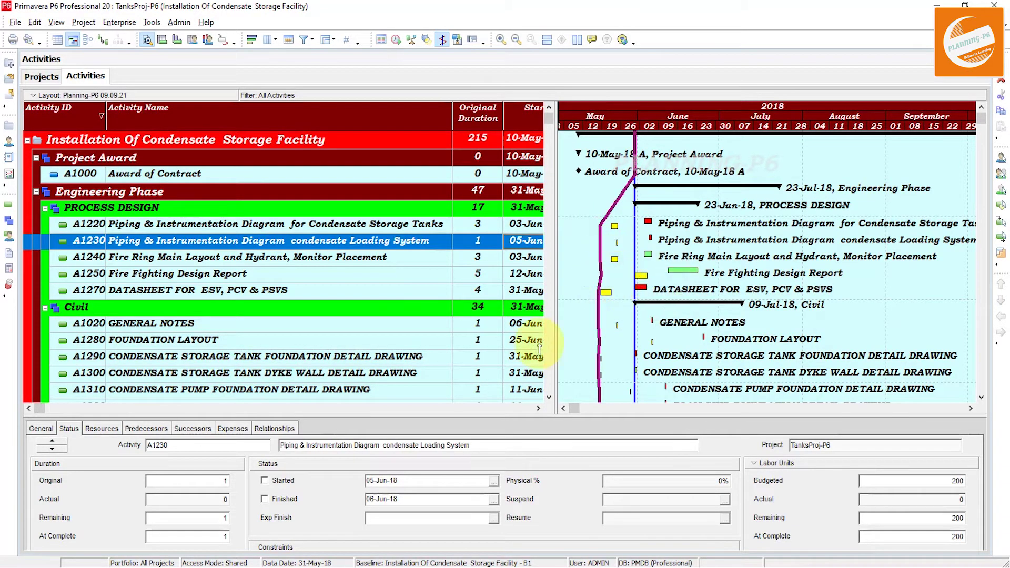
pyautogui.doubleClick(605, 315)
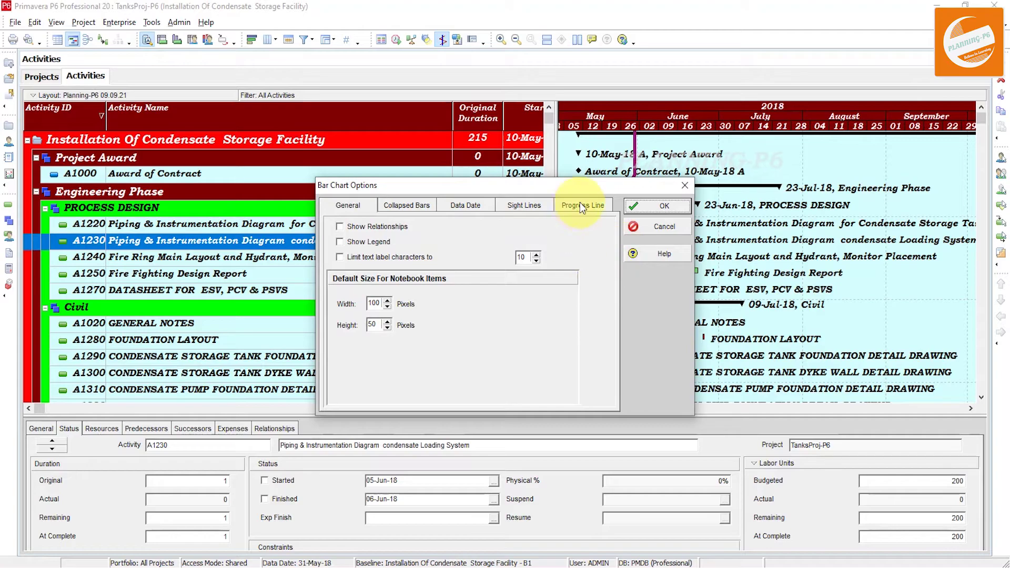
pyautogui.click(580, 206)
pyautogui.click(409, 355)
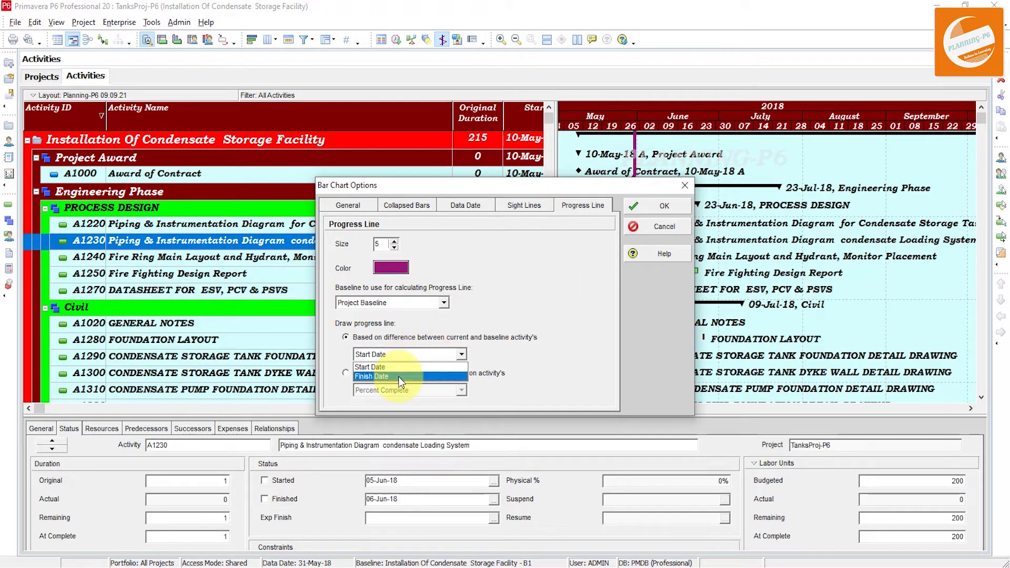
pyautogui.click(397, 375)
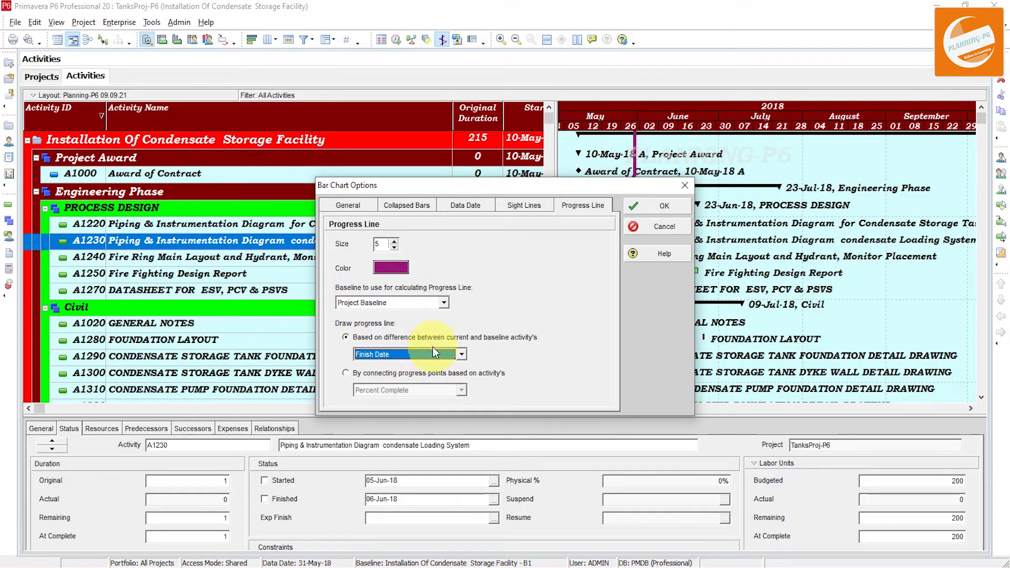
pyautogui.click(664, 210)
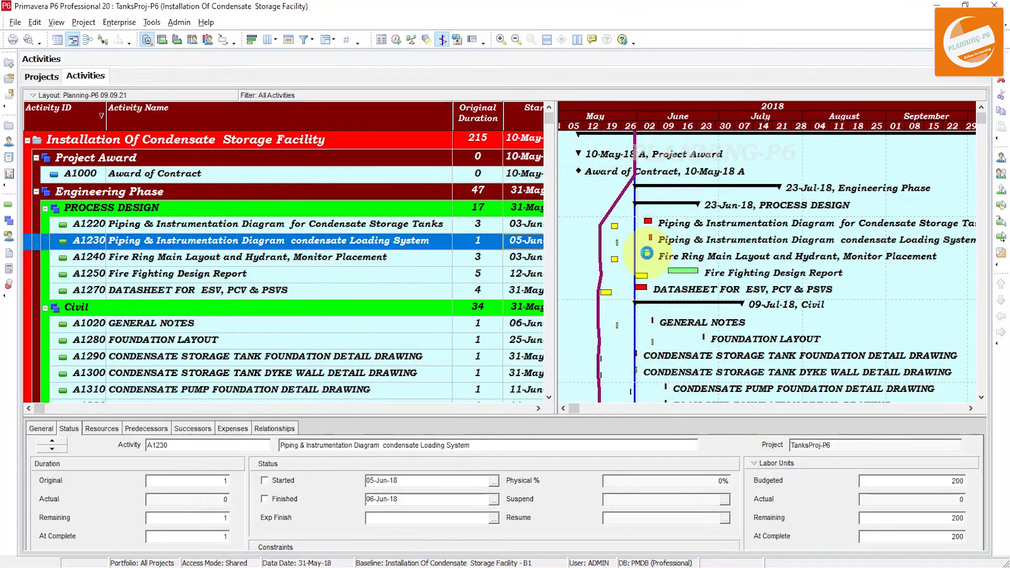
pyautogui.scroll(-3, 610, 293)
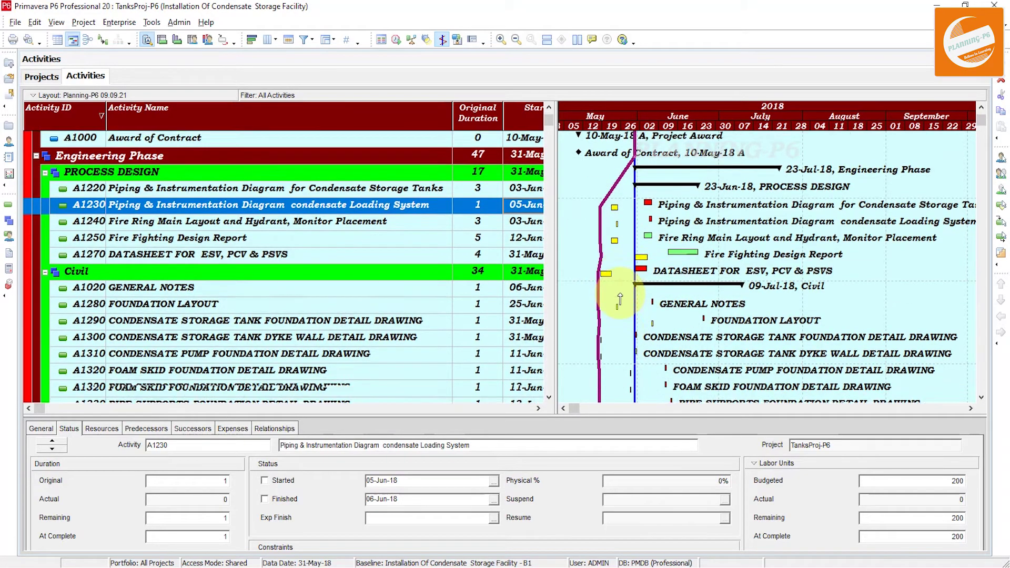
pyautogui.scroll(-9, 619, 288)
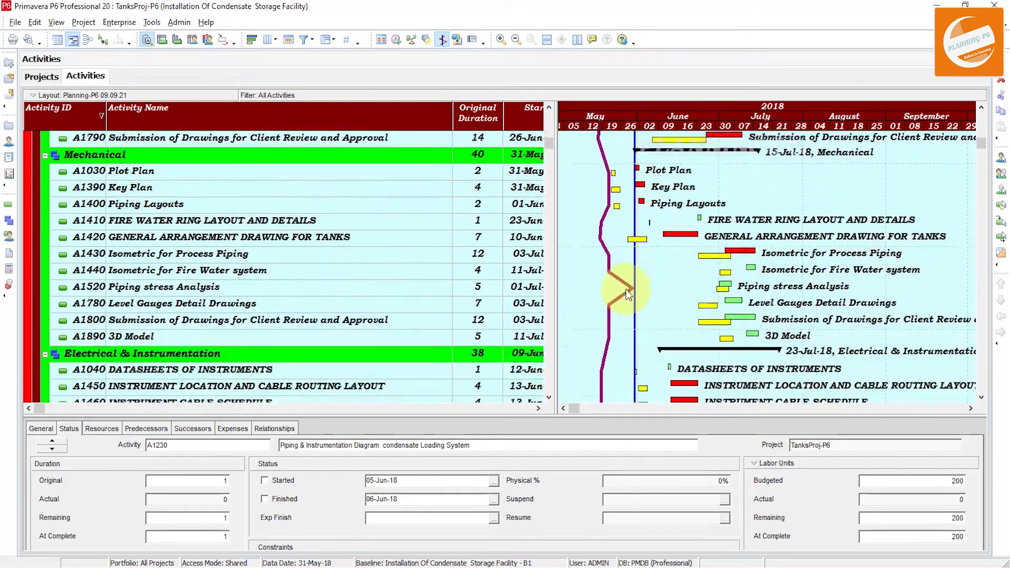
pyautogui.scroll(-2, 623, 278)
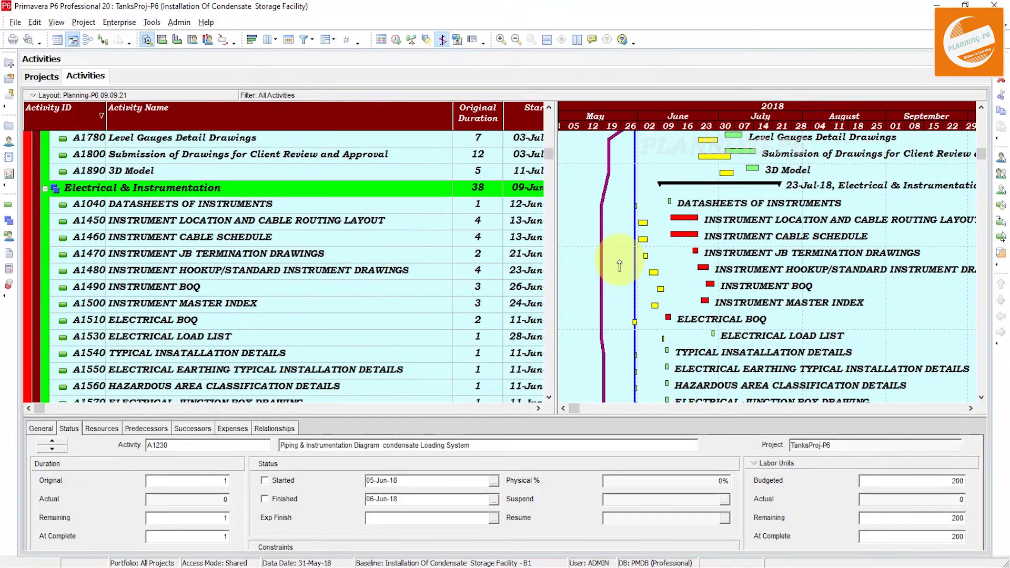
# Draw the progress line by connecting percent-complete progress points against the Primary Baseline.
pyautogui.rightClick(578, 242)
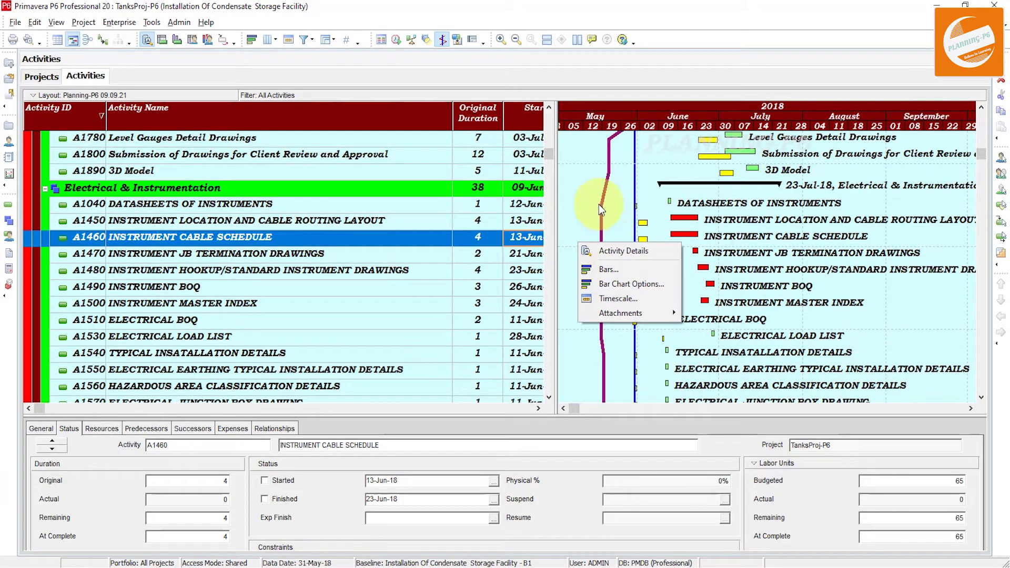
pyautogui.click(621, 282)
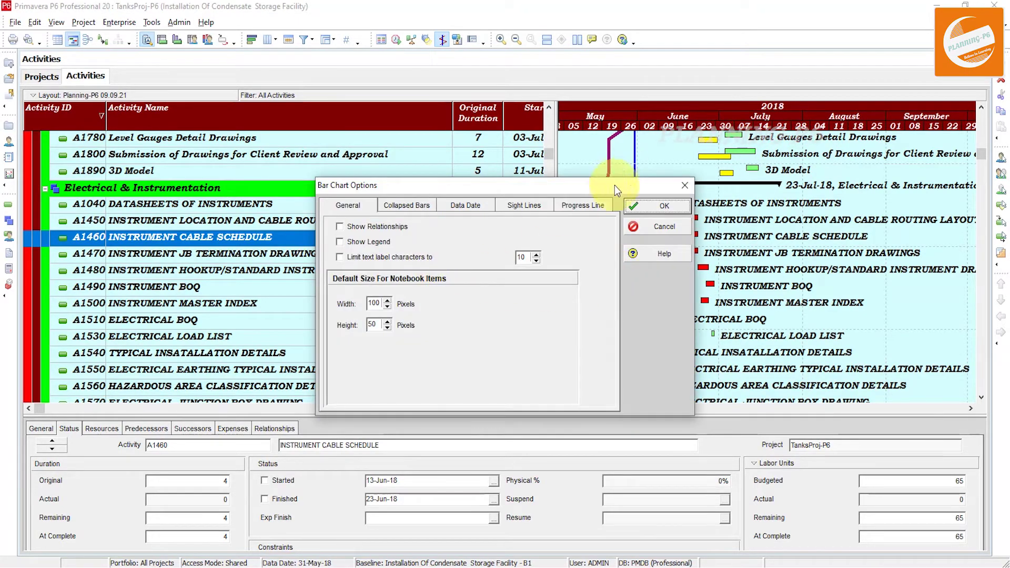
pyautogui.click(601, 205)
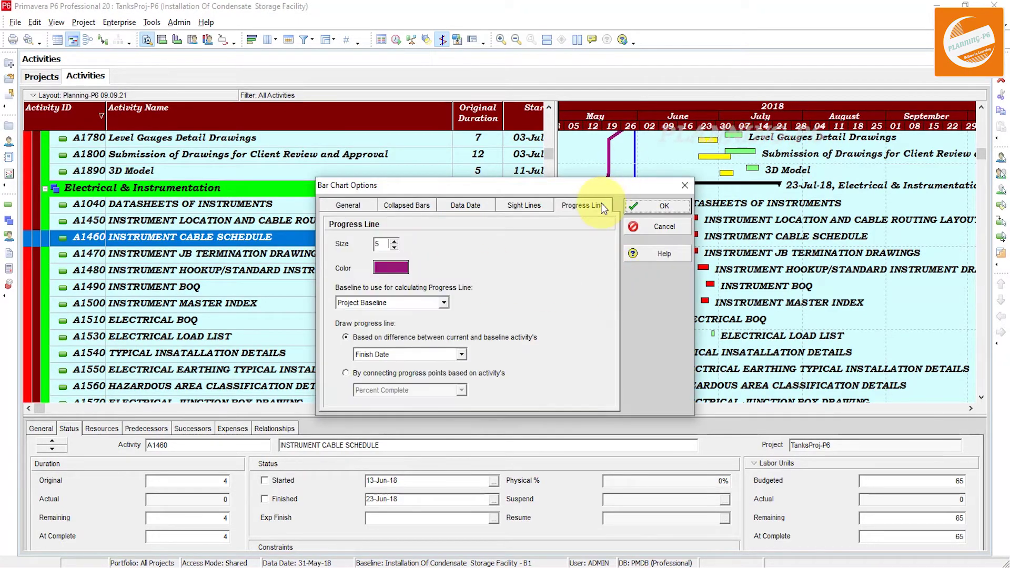
pyautogui.click(364, 374)
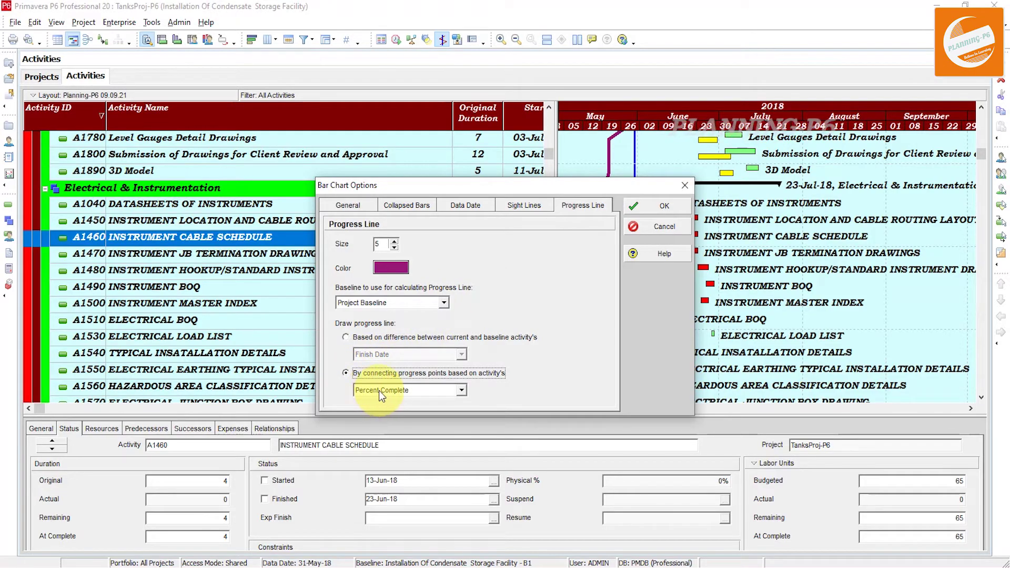
pyautogui.click(434, 303)
pyautogui.click(368, 325)
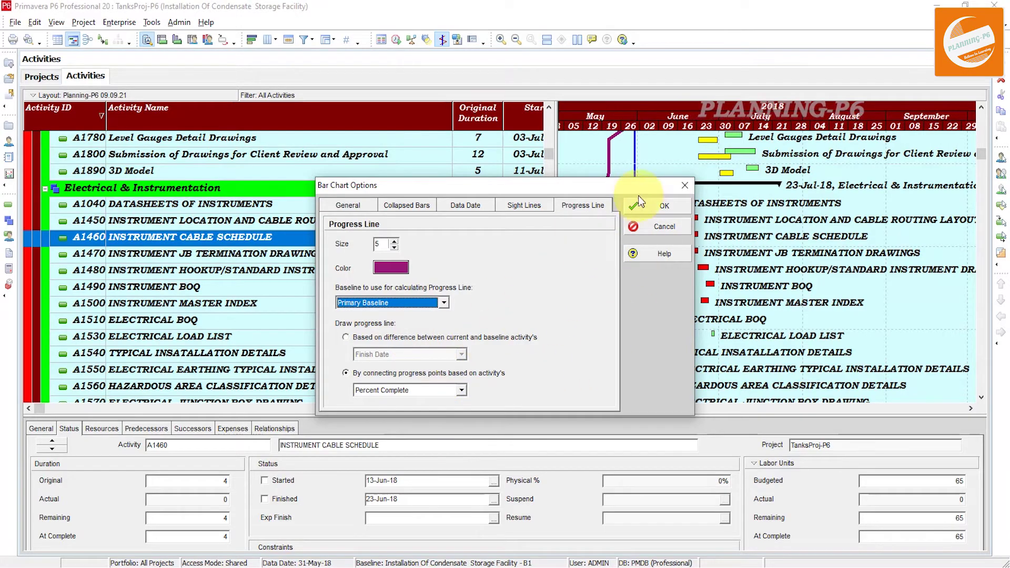
pyautogui.click(640, 209)
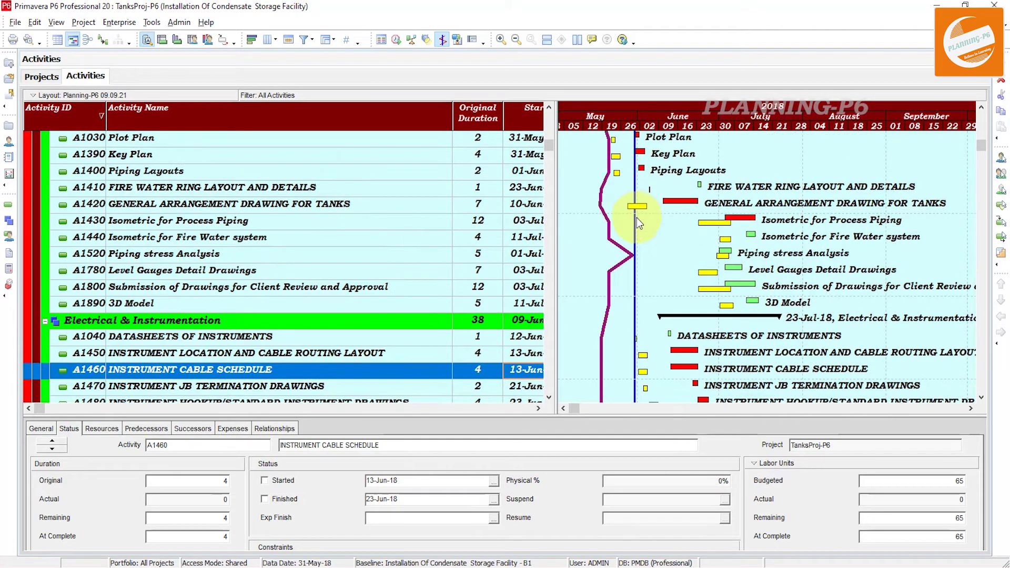
# Scroll through the activities to inspect the zigzag progress line around 31-May-18.
pyautogui.scroll(4, 630, 226)
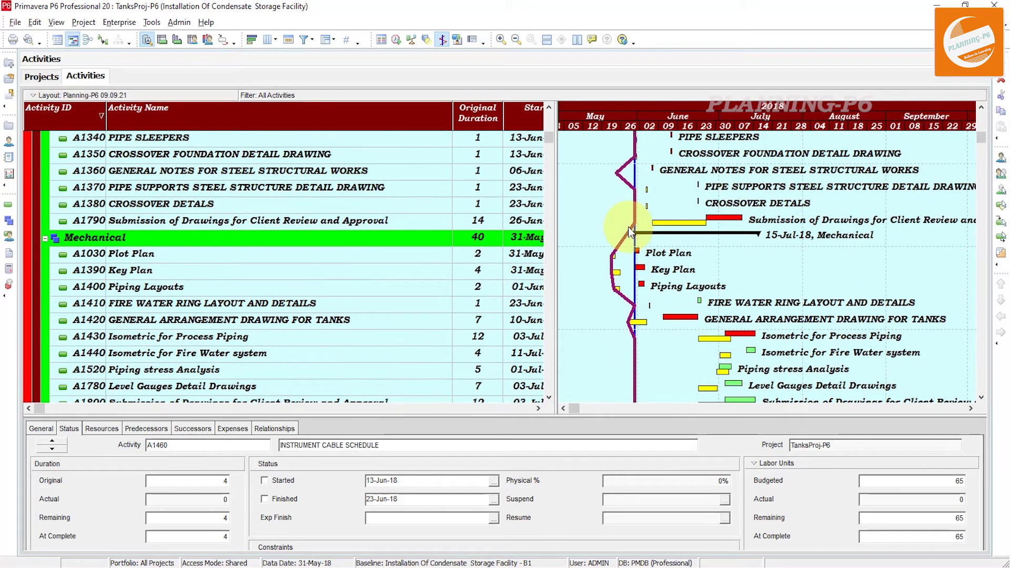
pyautogui.scroll(5, 623, 225)
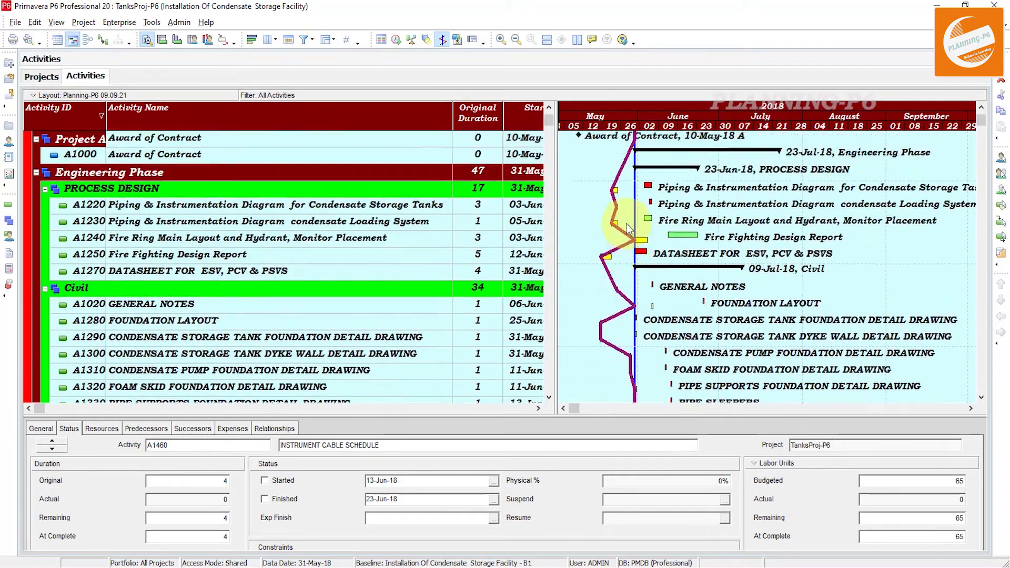
pyautogui.scroll(-2, 684, 273)
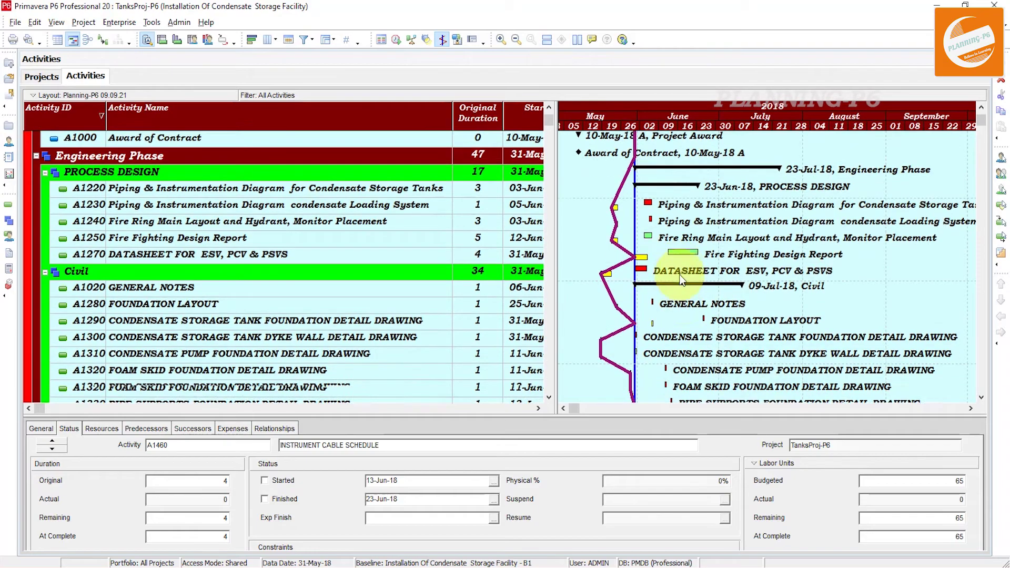
pyautogui.scroll(-7, 680, 265)
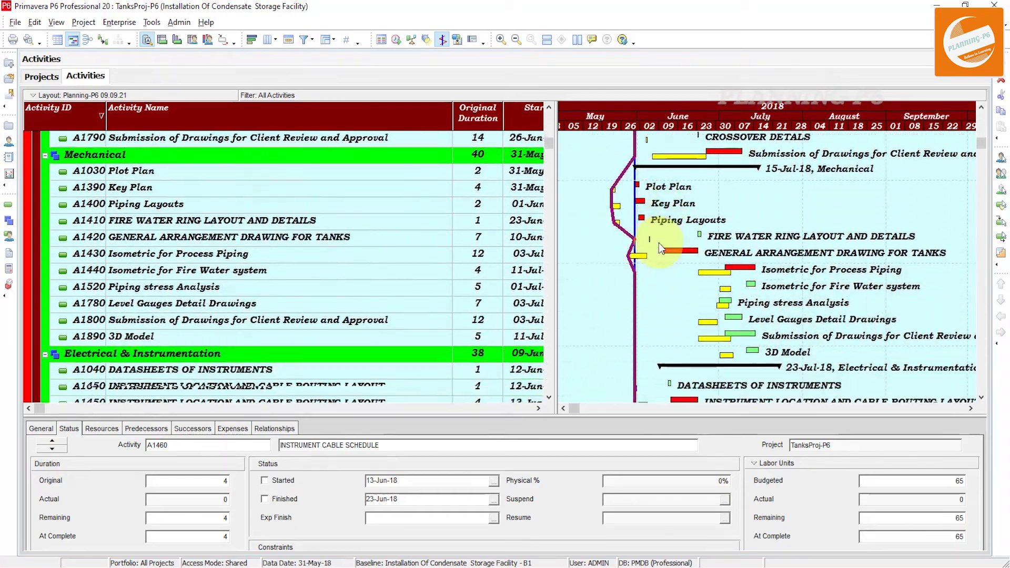
pyautogui.scroll(-7, 660, 239)
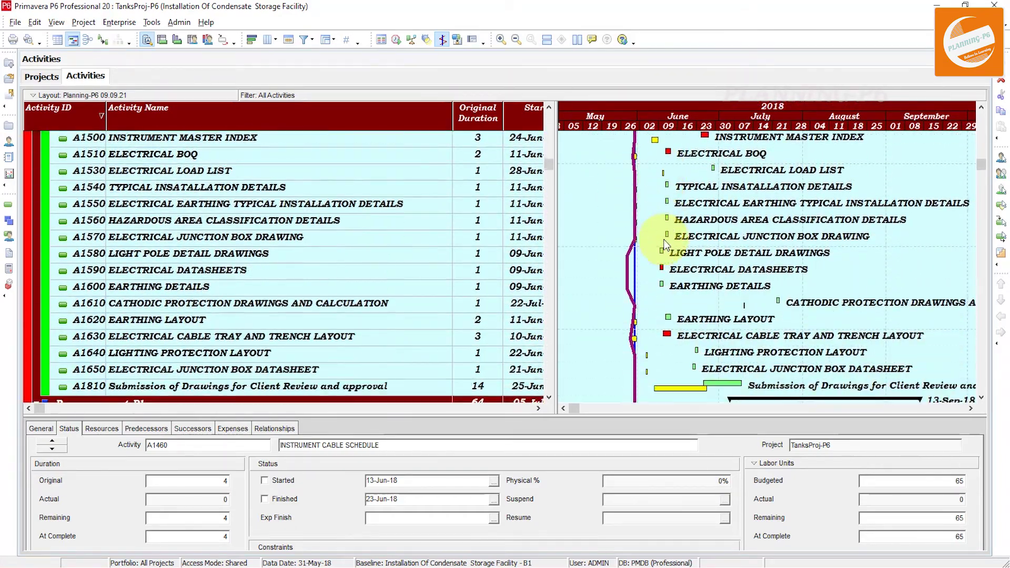
pyautogui.scroll(-7, 664, 239)
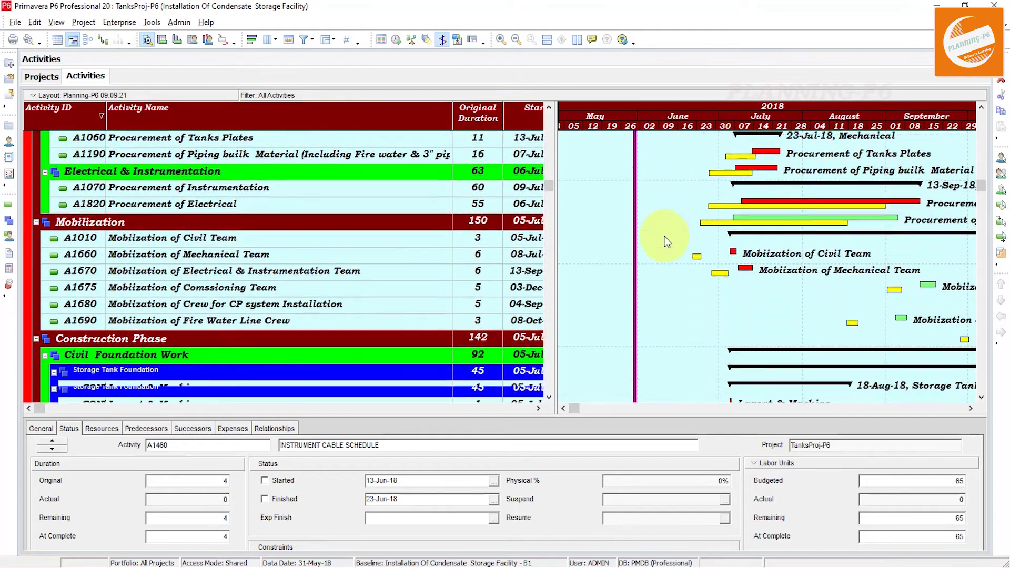
pyautogui.scroll(-1, 664, 235)
pyautogui.scroll(5, 668, 232)
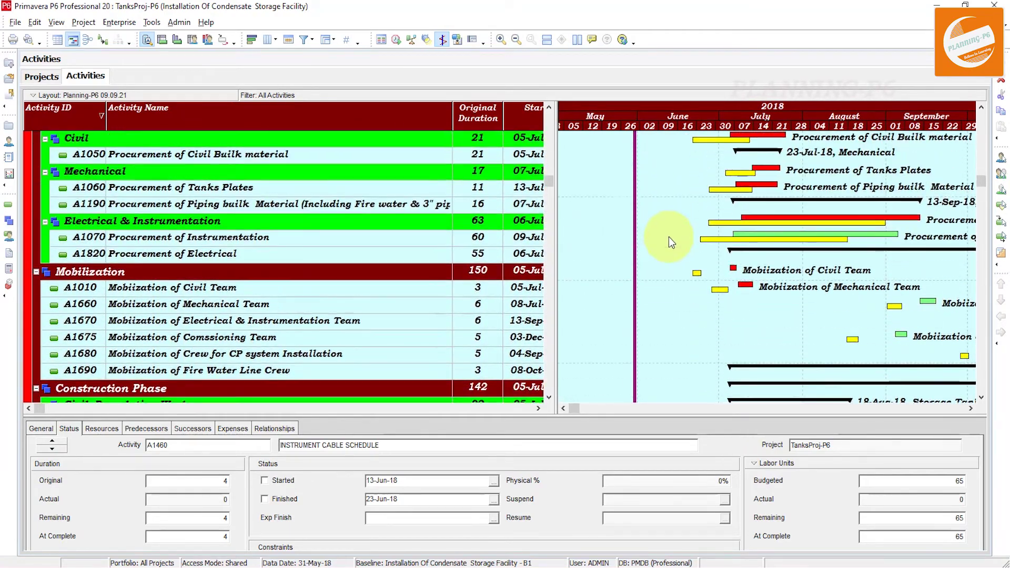
pyautogui.scroll(7, 668, 236)
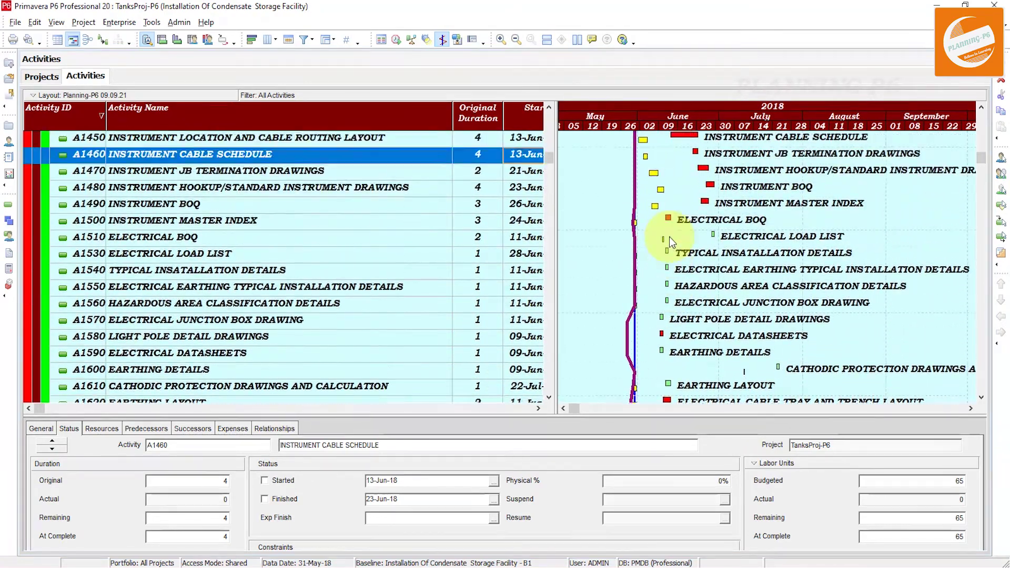
pyautogui.scroll(7, 668, 237)
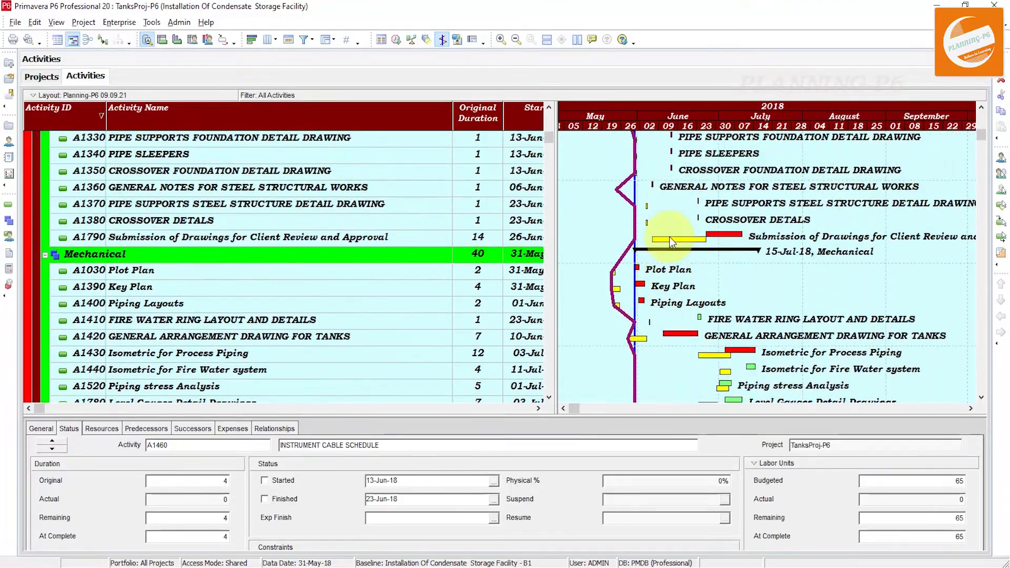
pyautogui.scroll(5, 669, 237)
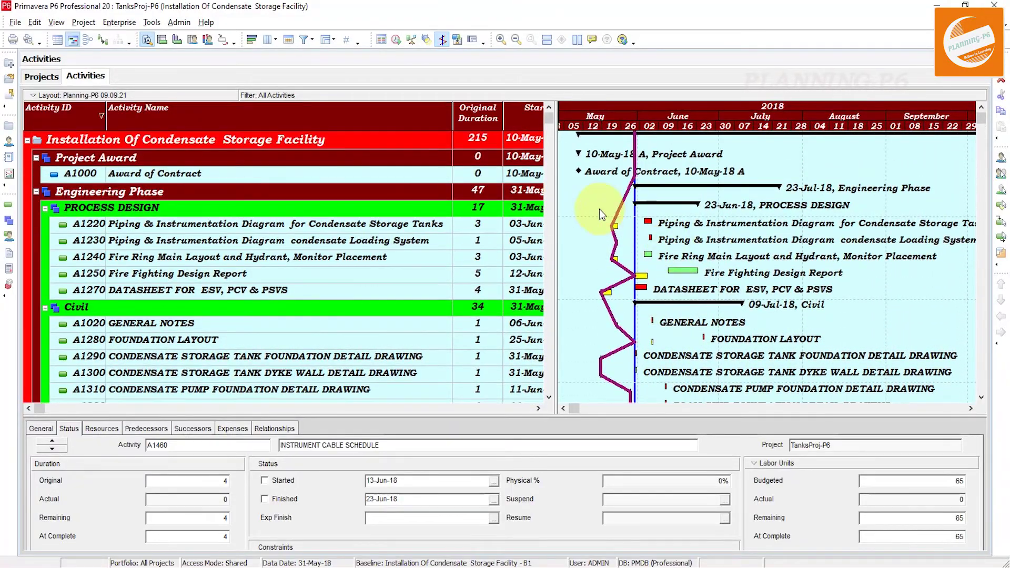
# Switch the Bar Chart Options progress line measure from Percent Complete to Remaining Duration.
pyautogui.click(607, 213)
pyautogui.rightClick(608, 213)
pyautogui.click(642, 250)
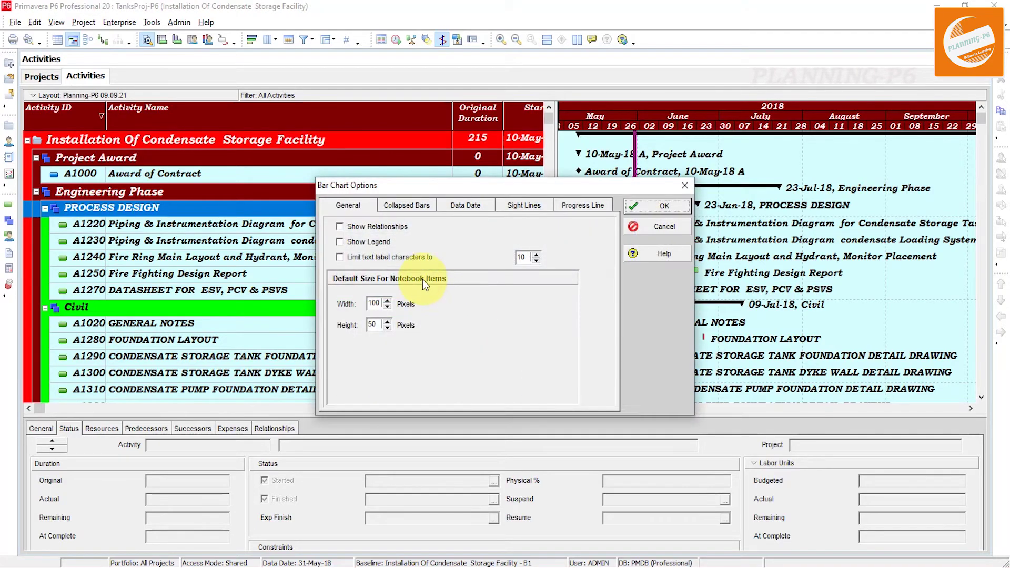
pyautogui.click(567, 207)
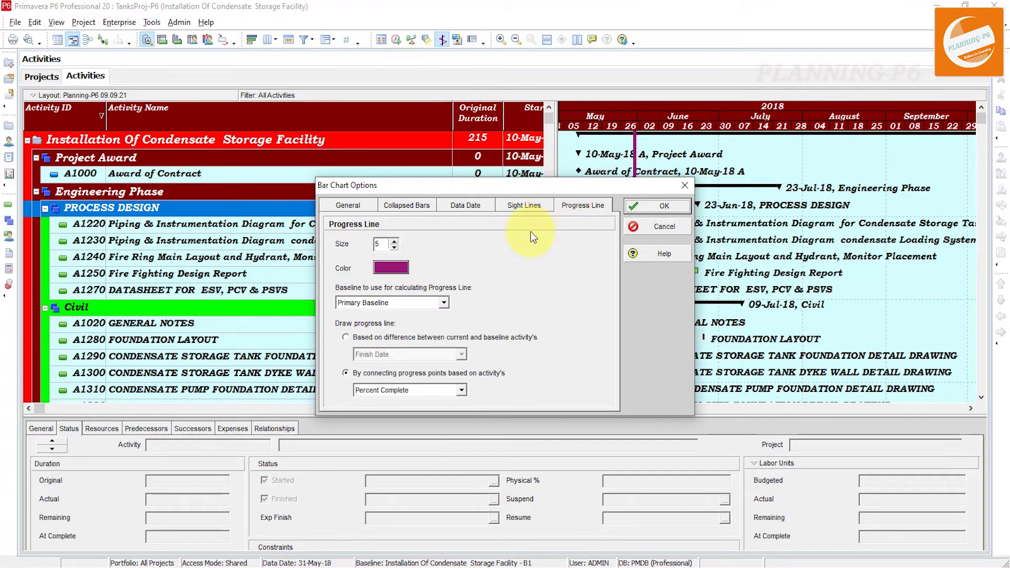
pyautogui.click(385, 395)
pyautogui.click(386, 411)
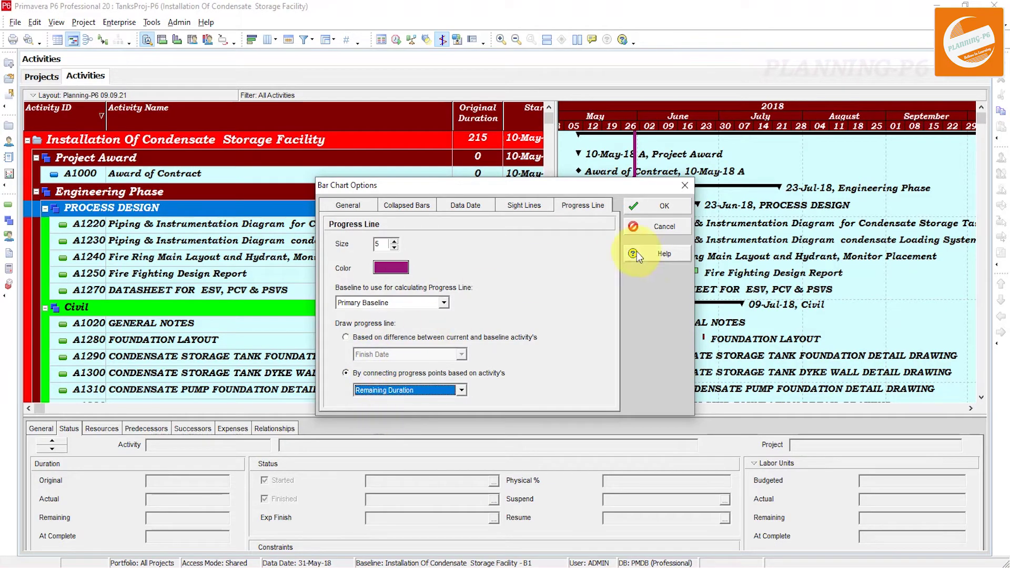
pyautogui.click(652, 211)
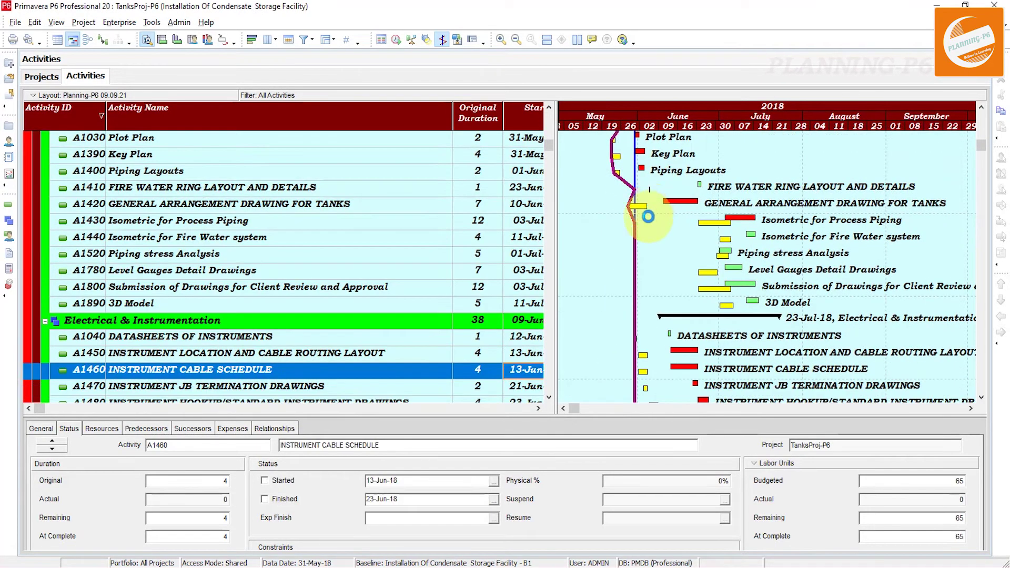
pyautogui.scroll(6, 662, 255)
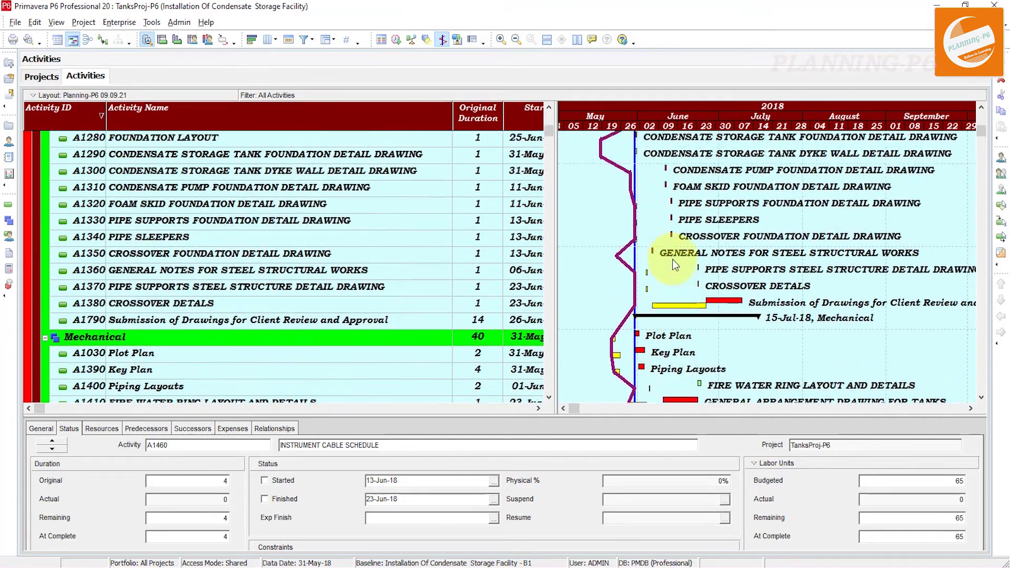
pyautogui.scroll(3, 683, 276)
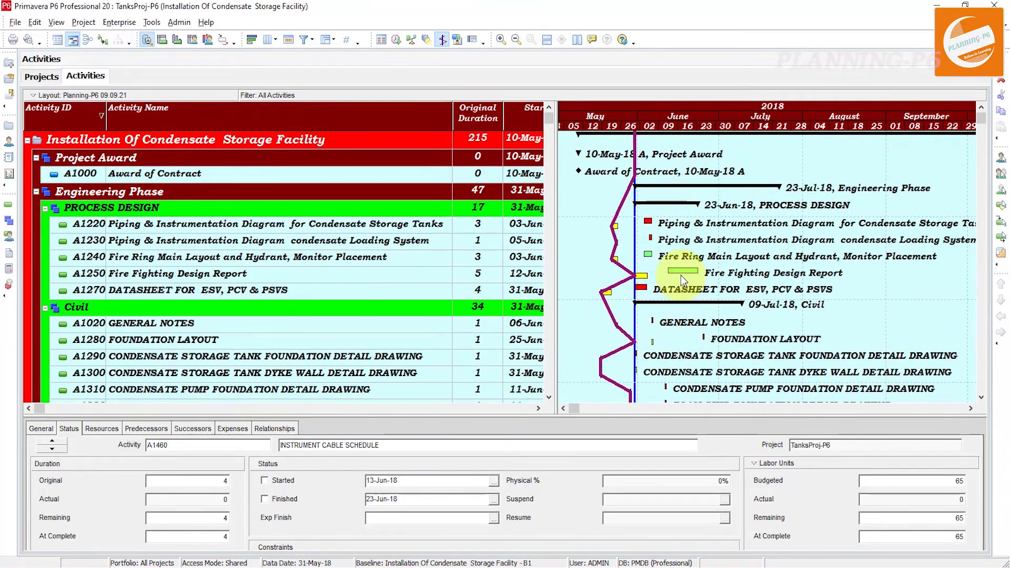